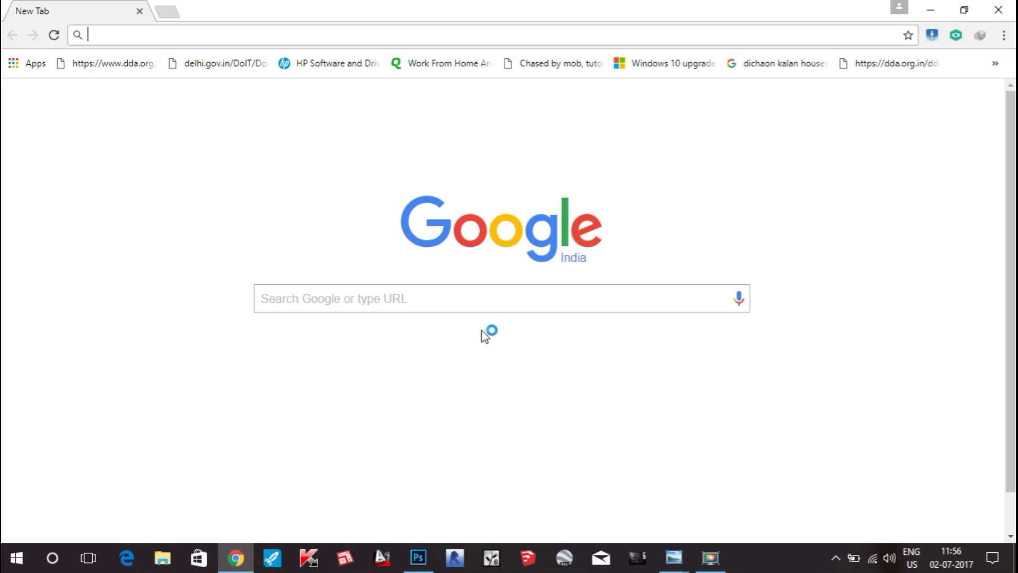
# - Open the three-dot Customize and control menu on the New Tab page
pyautogui.click(1004, 35)
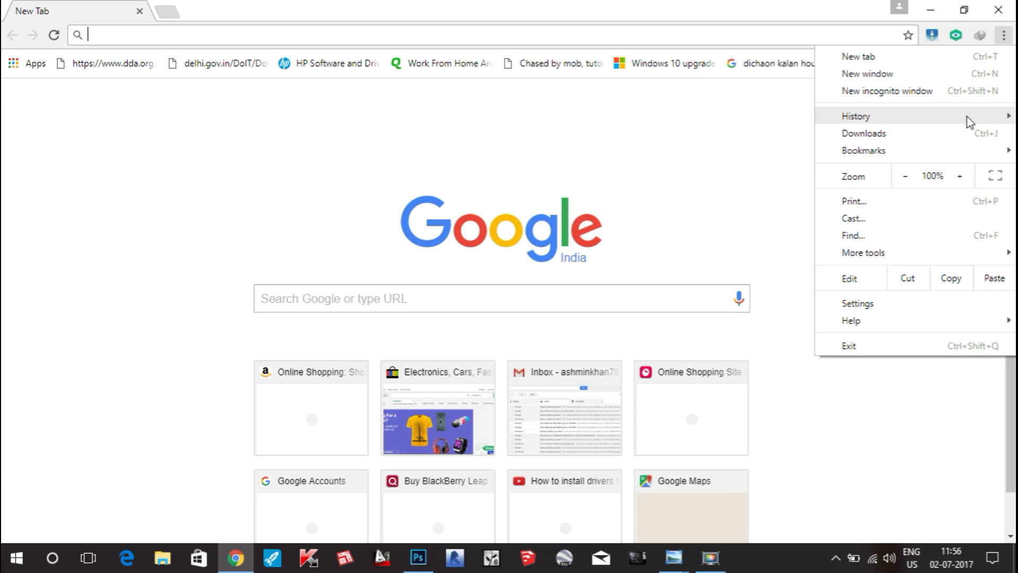
# - Search Google for 'hp support and drivers' in a new incognito window
pyautogui.moveTo(922, 112)
pyautogui.click(902, 91)
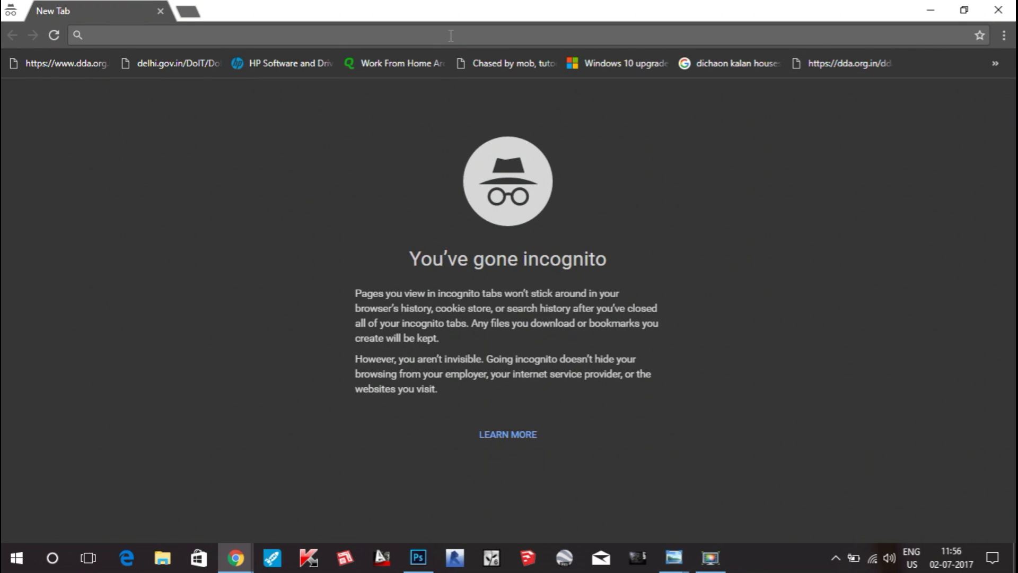
pyautogui.write('hp su')
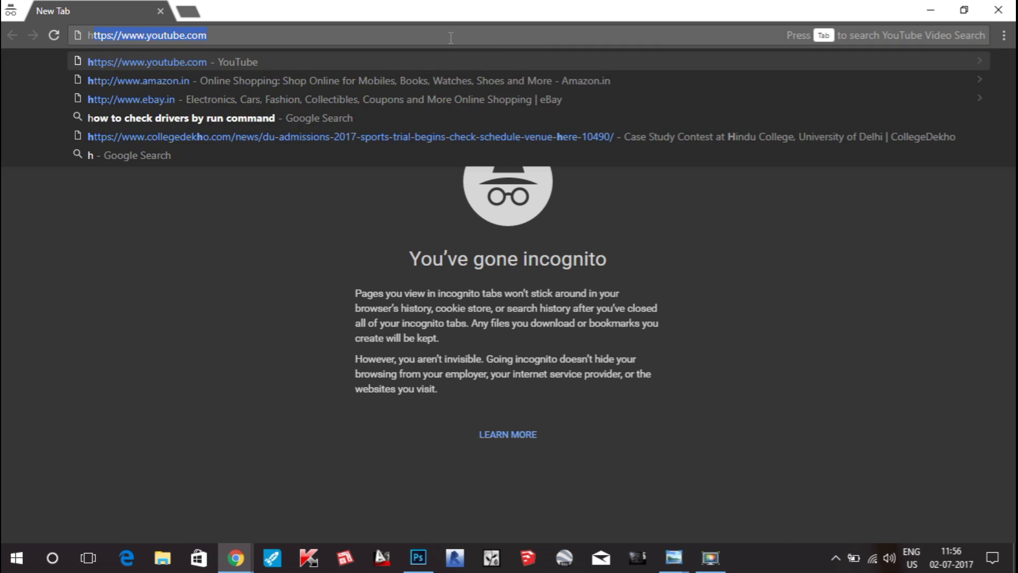
pyautogui.write('ppo')
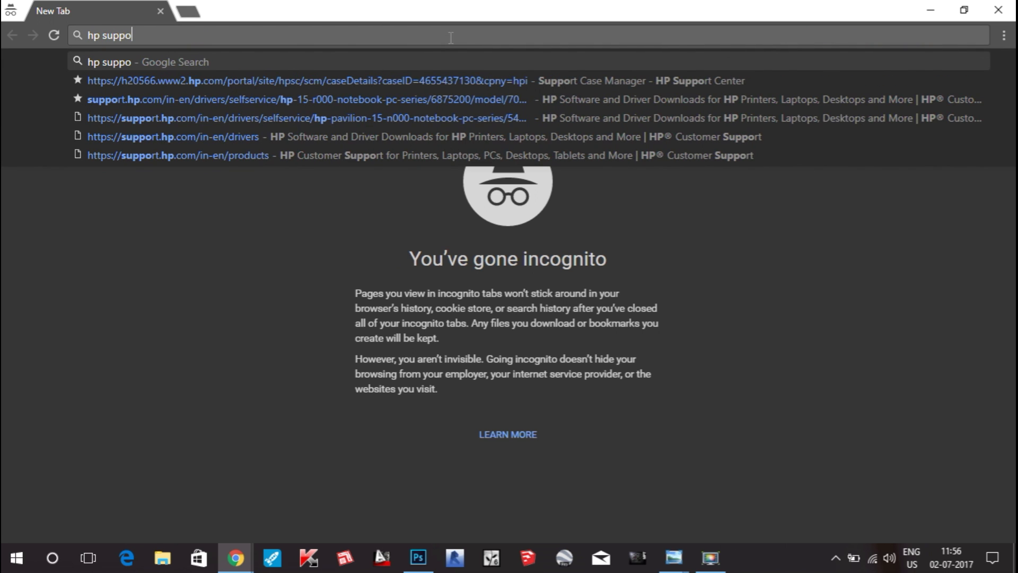
pyautogui.write('rt and drivers')
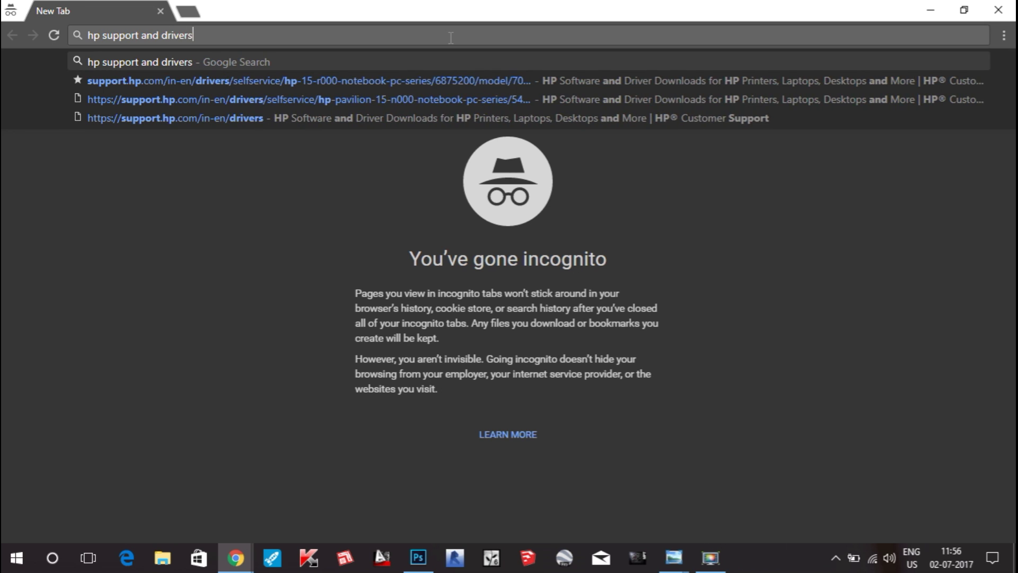
pyautogui.press('Return')
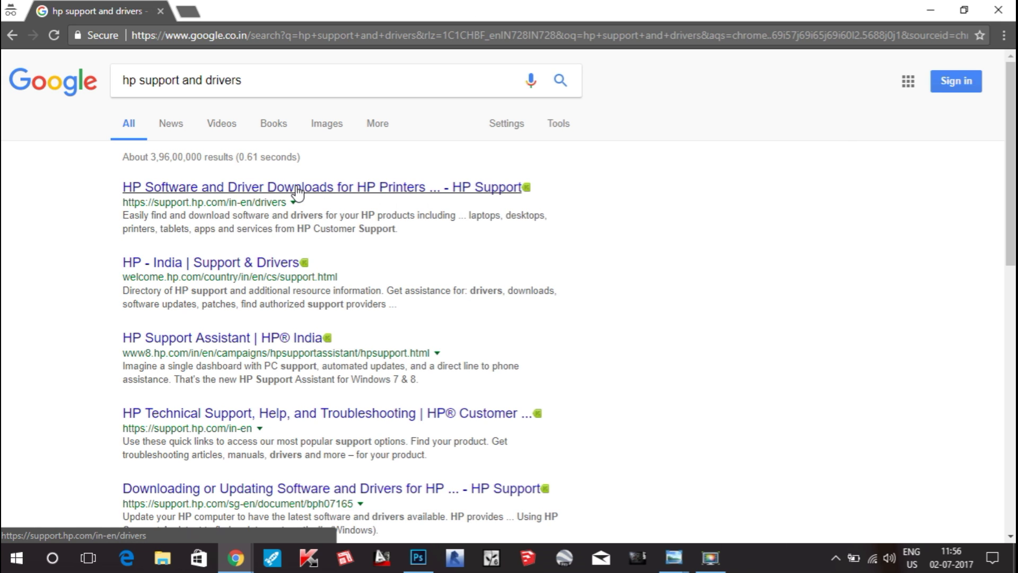
# - On HP Software and Driver Downloads, search 'Hp pavilion 15 n003 tx' and open the 15-n003tx result
pyautogui.click(341, 195)
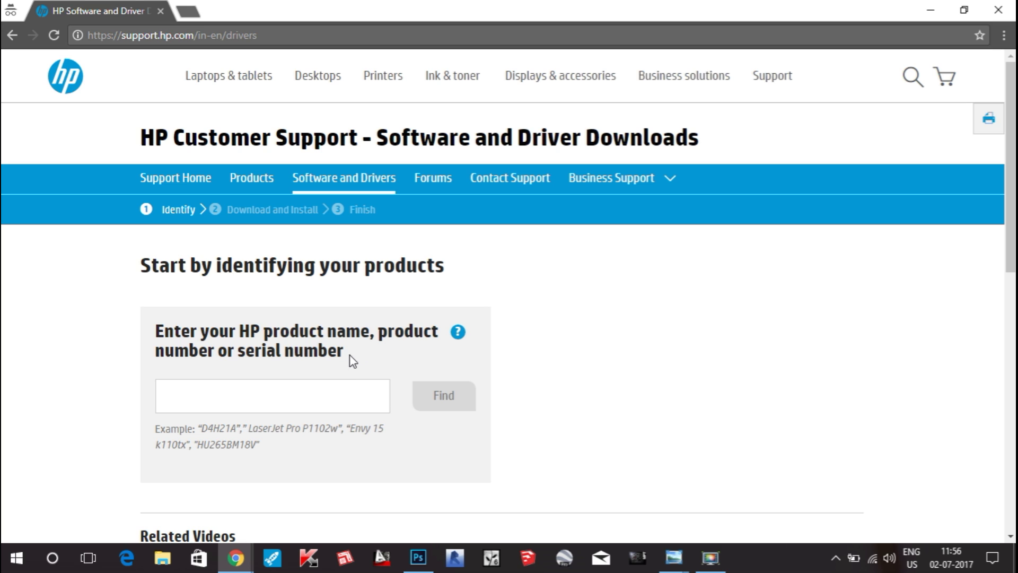
pyautogui.click(338, 396)
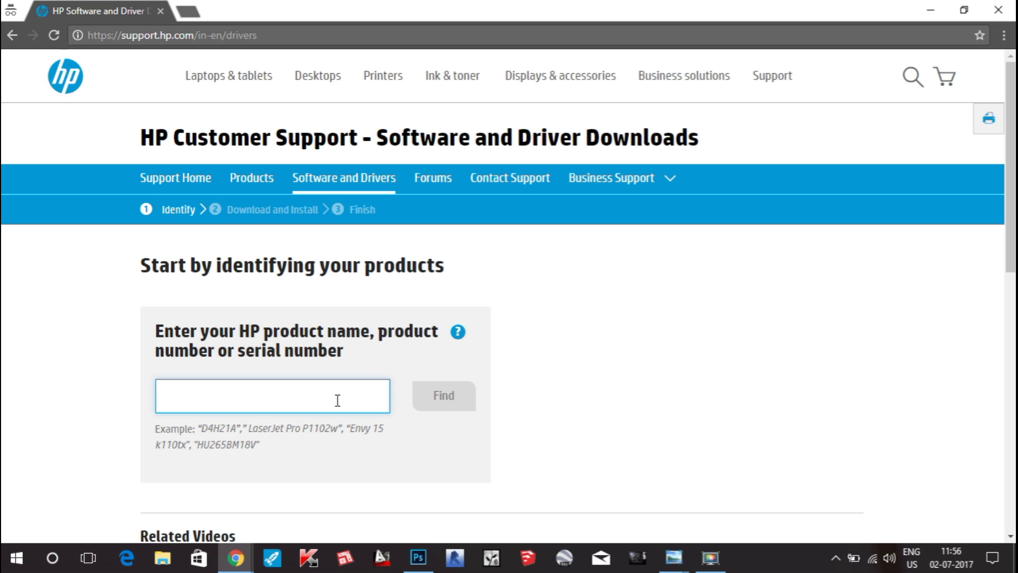
pyautogui.write('Hp p')
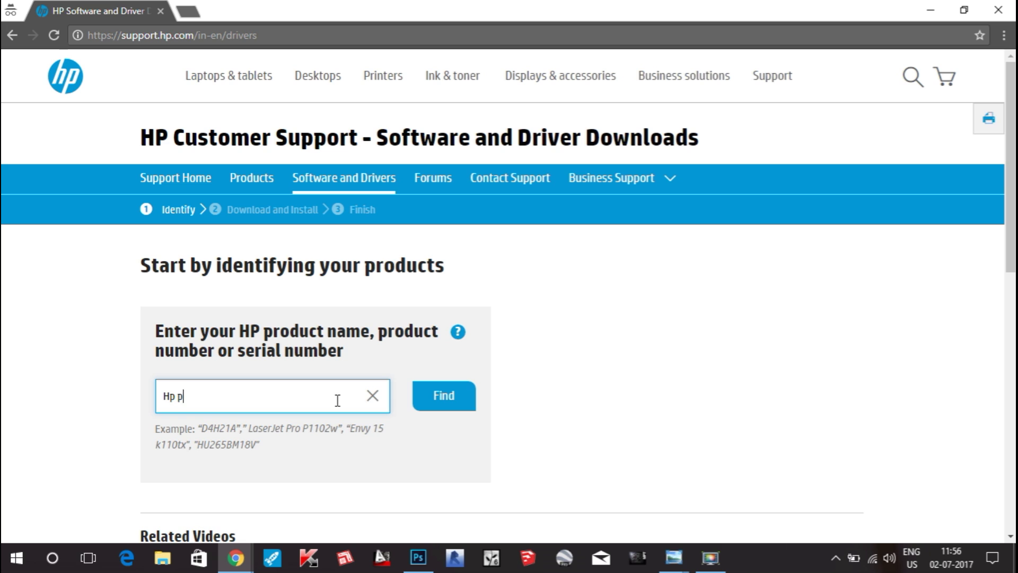
pyautogui.write('avilion 15 n003 tx')
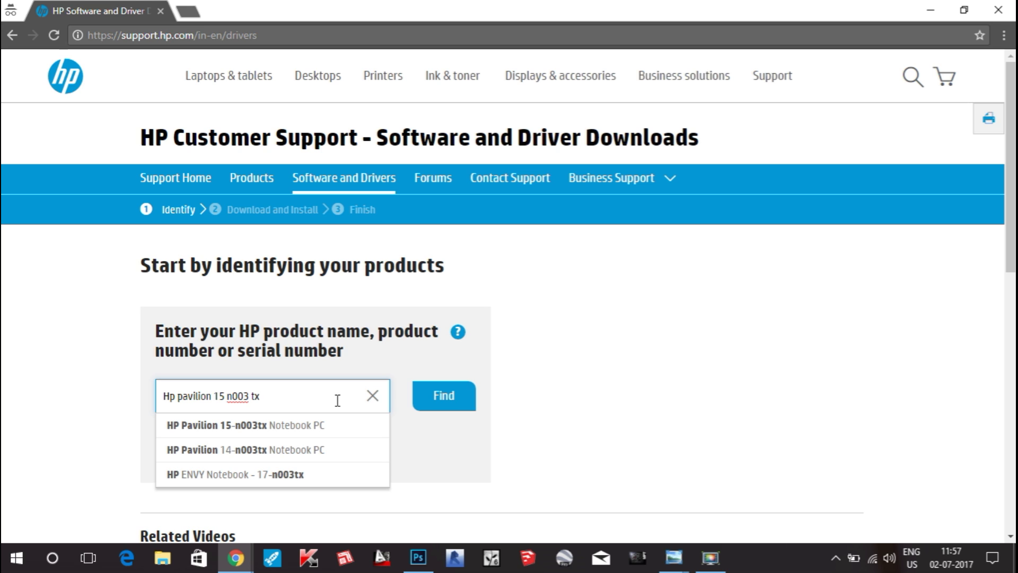
pyautogui.press('Return')
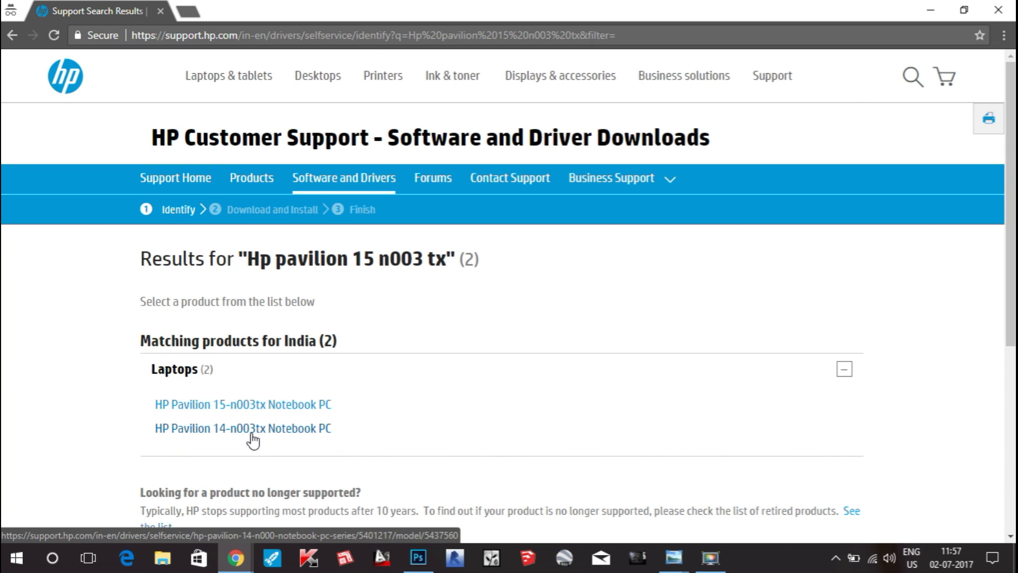
pyautogui.click(267, 407)
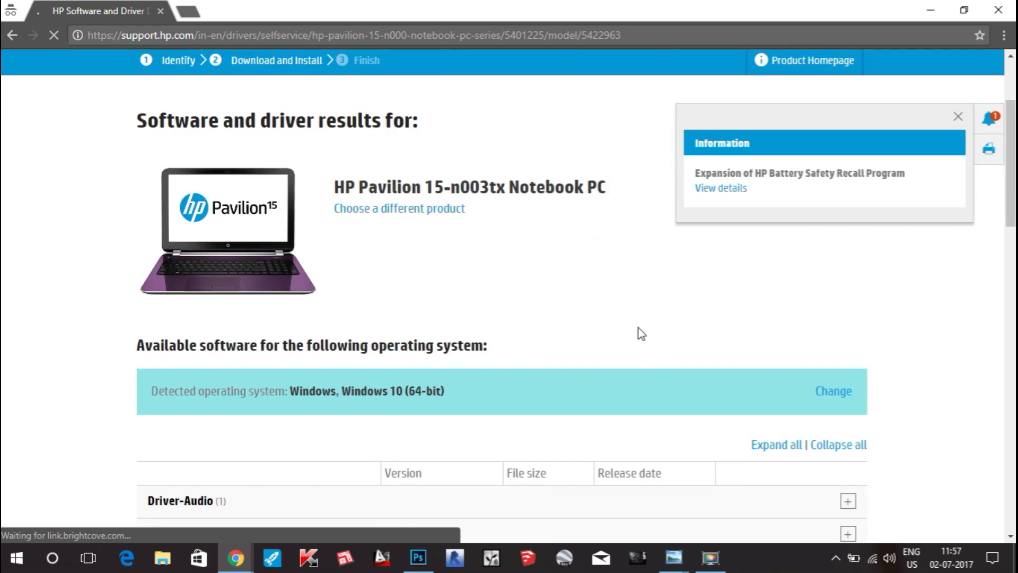
# - Expand the BIOS category in the 15-n003tx driver list to show BIOS Update F.71 Rev.A
pyautogui.scroll(-5, 639, 328)
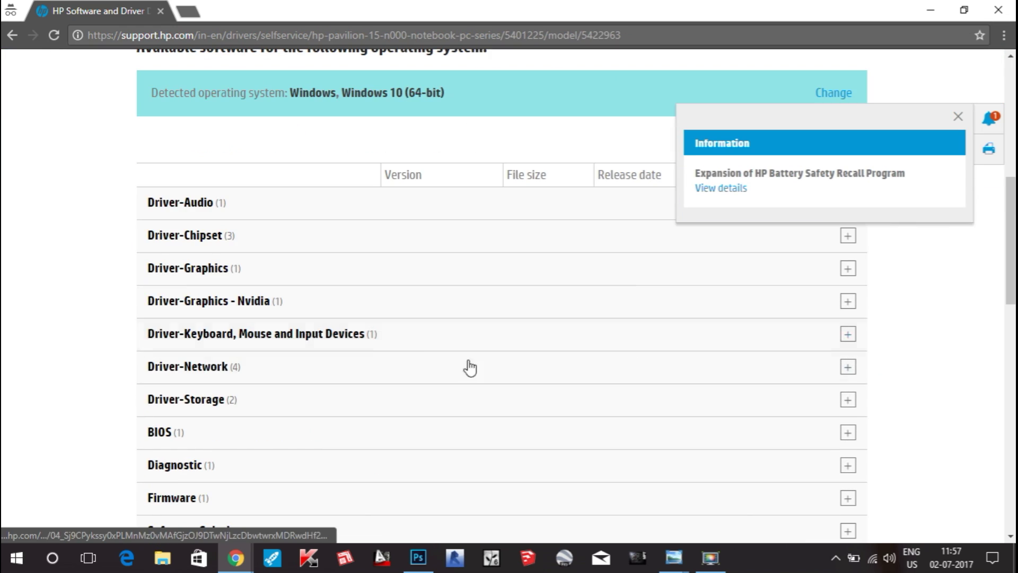
pyautogui.scroll(-2, 472, 352)
pyautogui.scroll(-3, 349, 377)
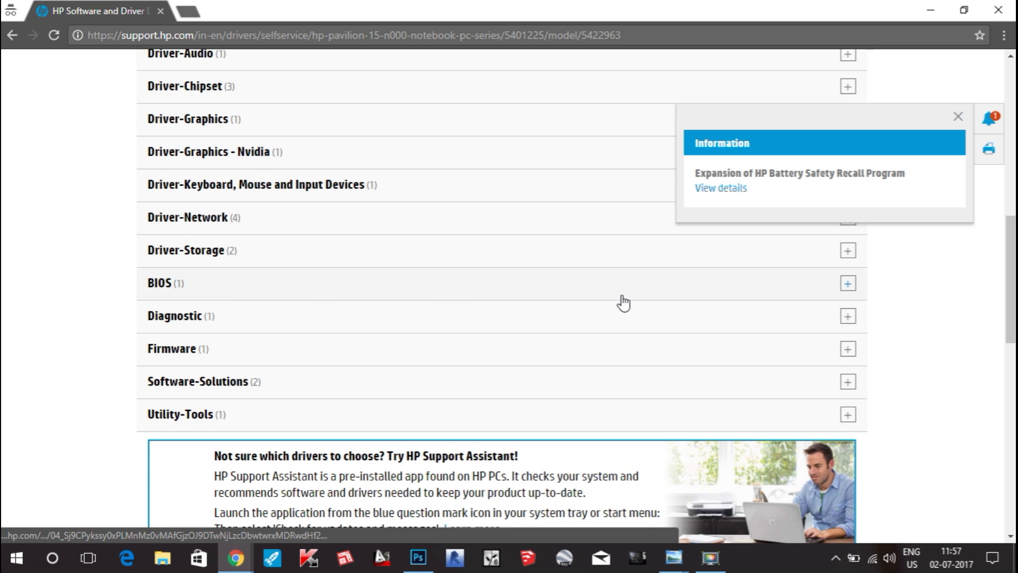
pyautogui.click(848, 284)
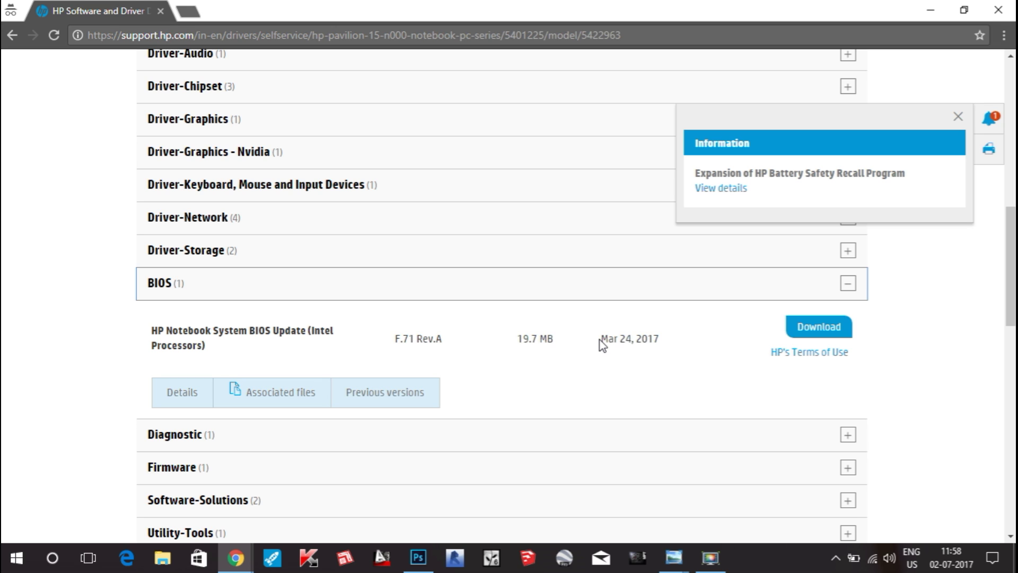
pyautogui.press('super')
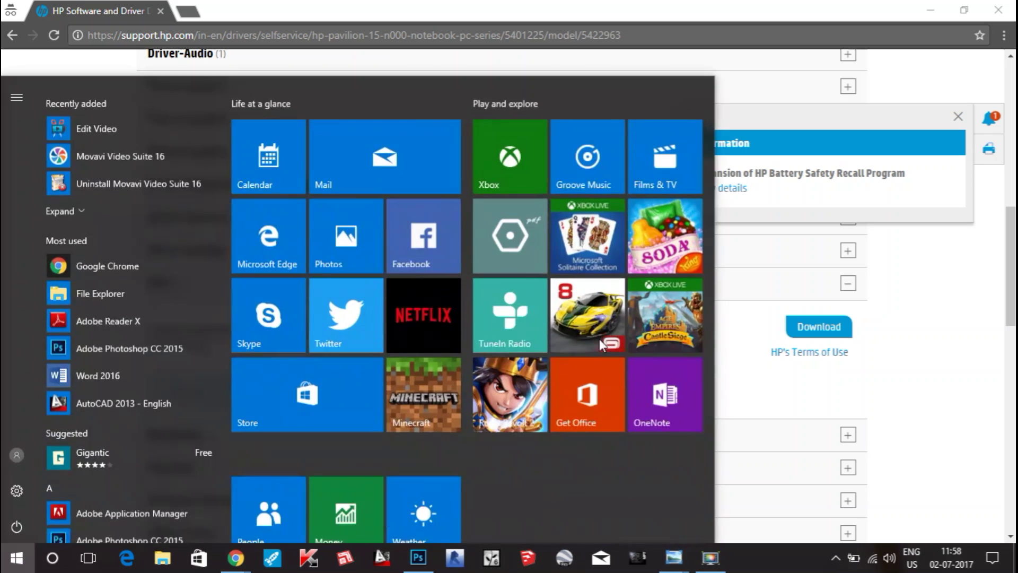
pyautogui.press('super+r')
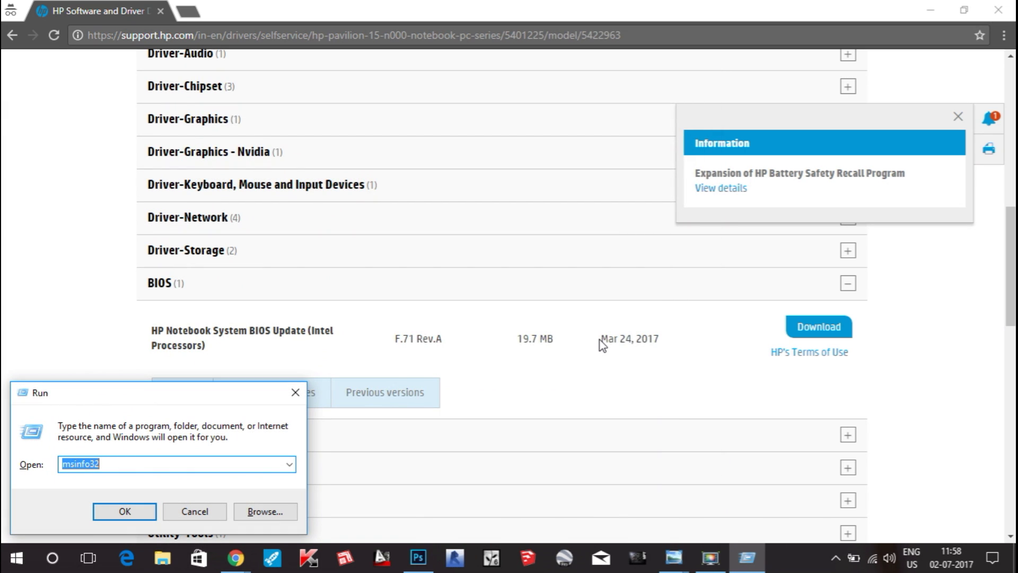
pyautogui.press('BackSpace')
pyautogui.write('ms')
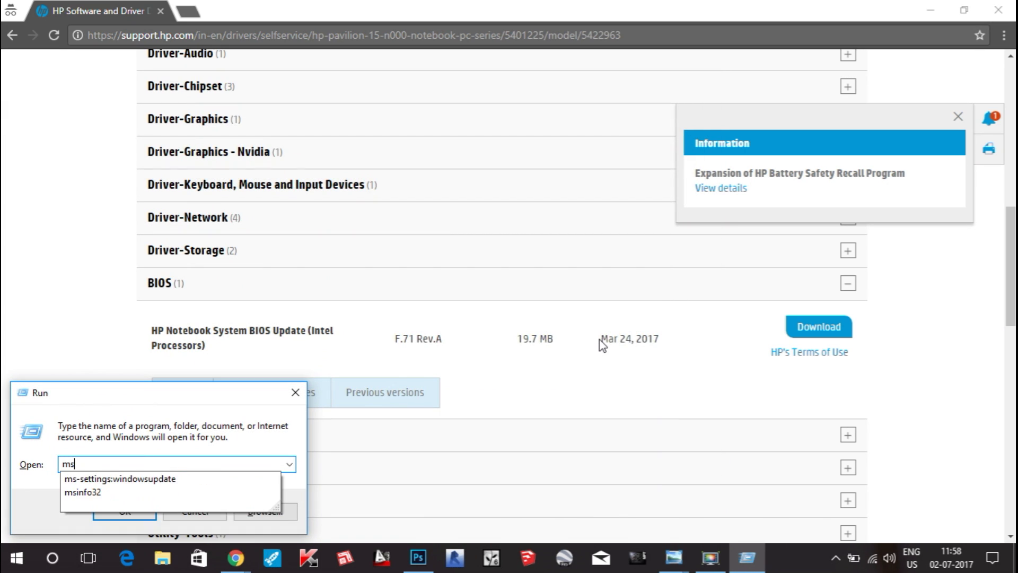
pyautogui.write('info')
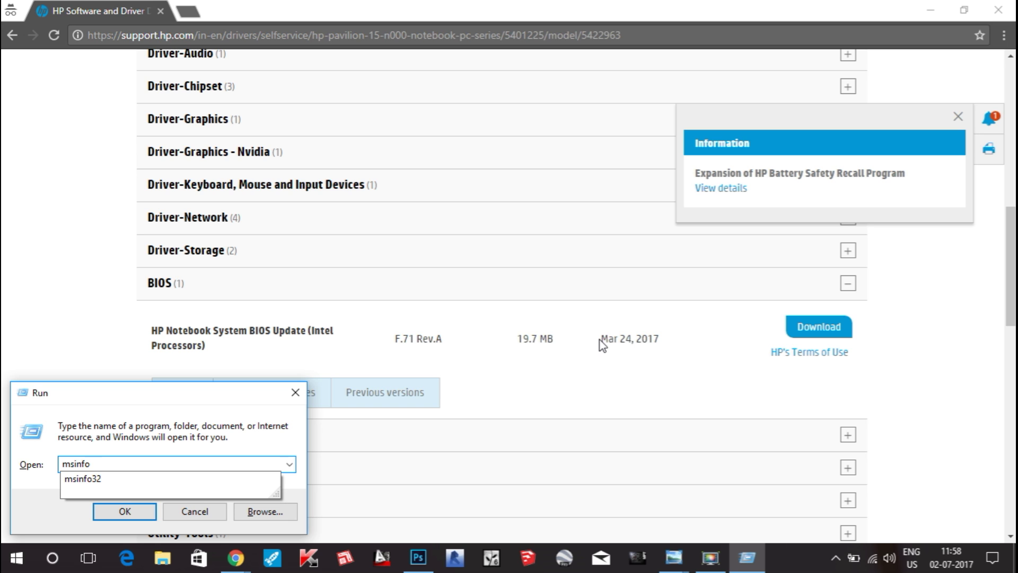
pyautogui.write('32')
pyautogui.press('Return')
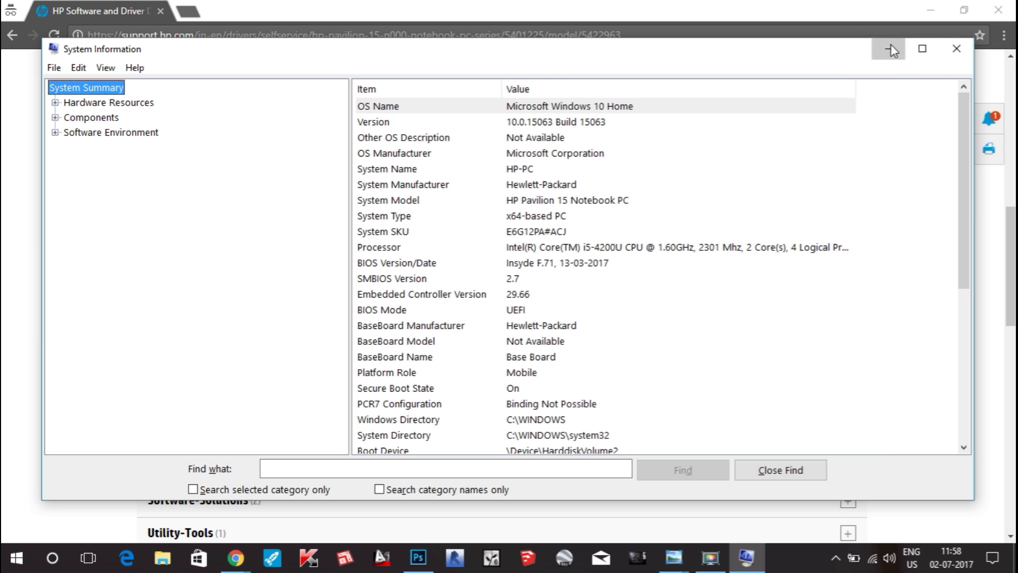
pyautogui.click(956, 48)
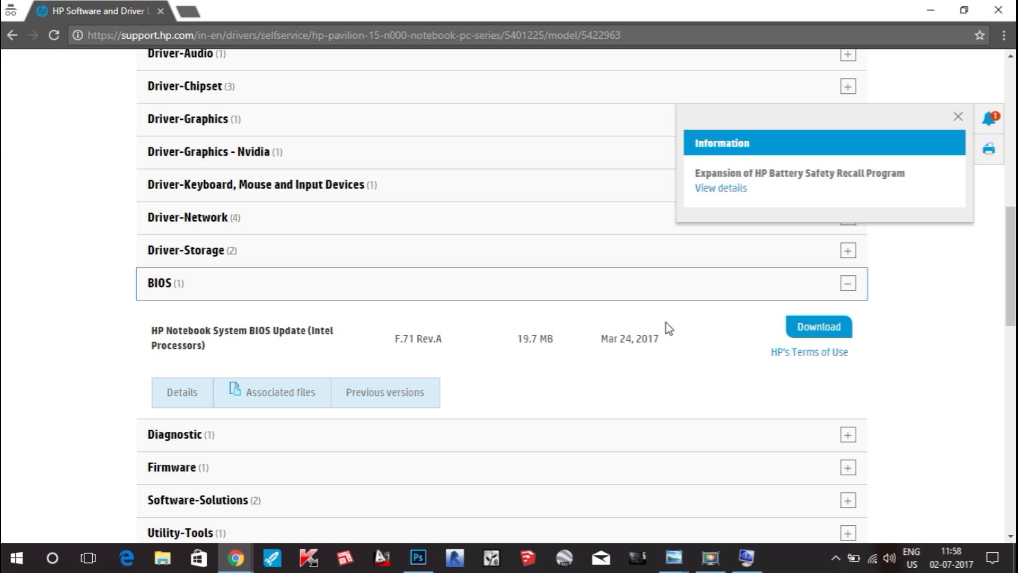
# - Download the BIOS update as numbered duplicate sp79456_2.exe and dismiss the HP download assistant
pyautogui.click(820, 330)
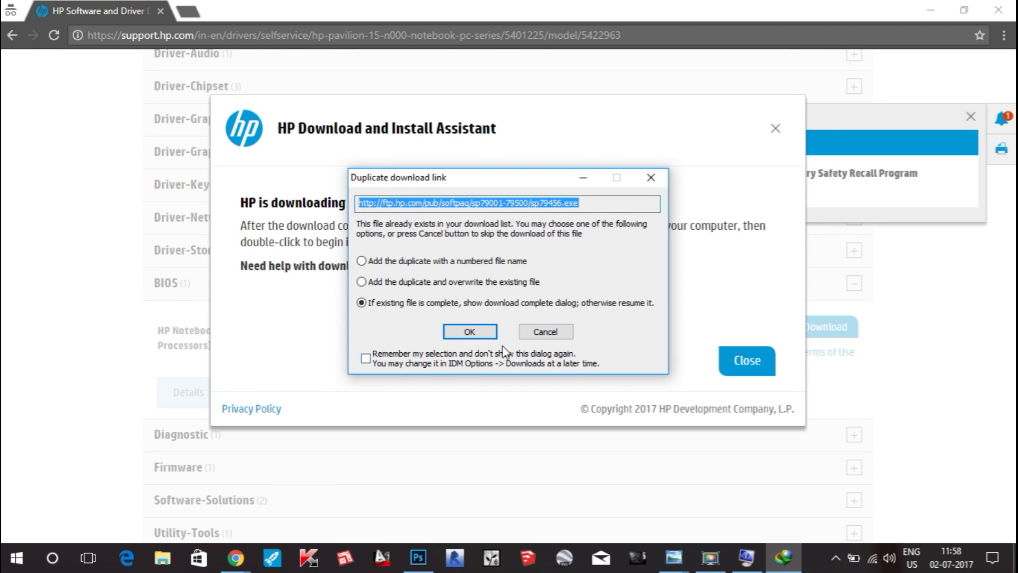
pyautogui.click(397, 262)
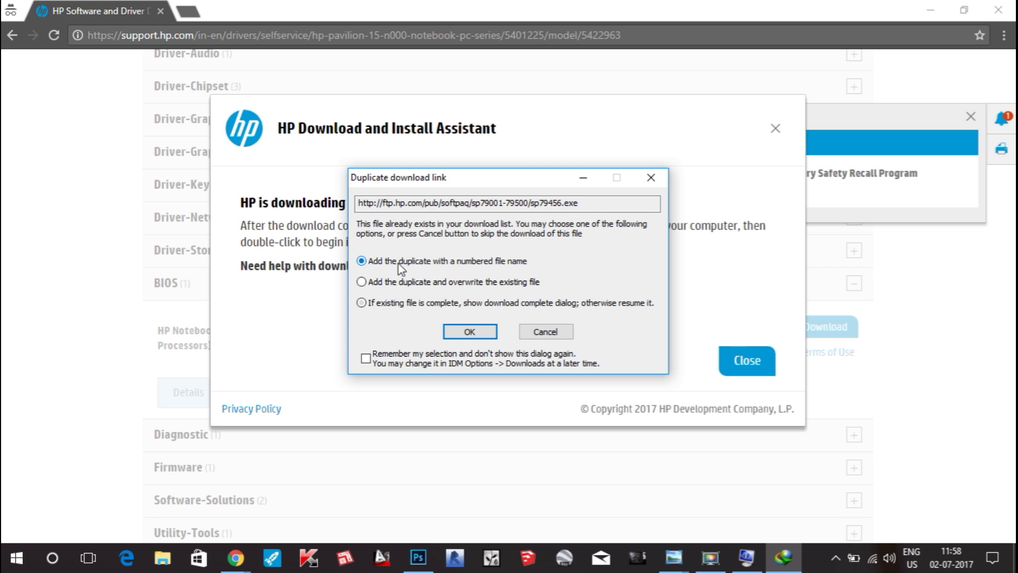
pyautogui.click(481, 335)
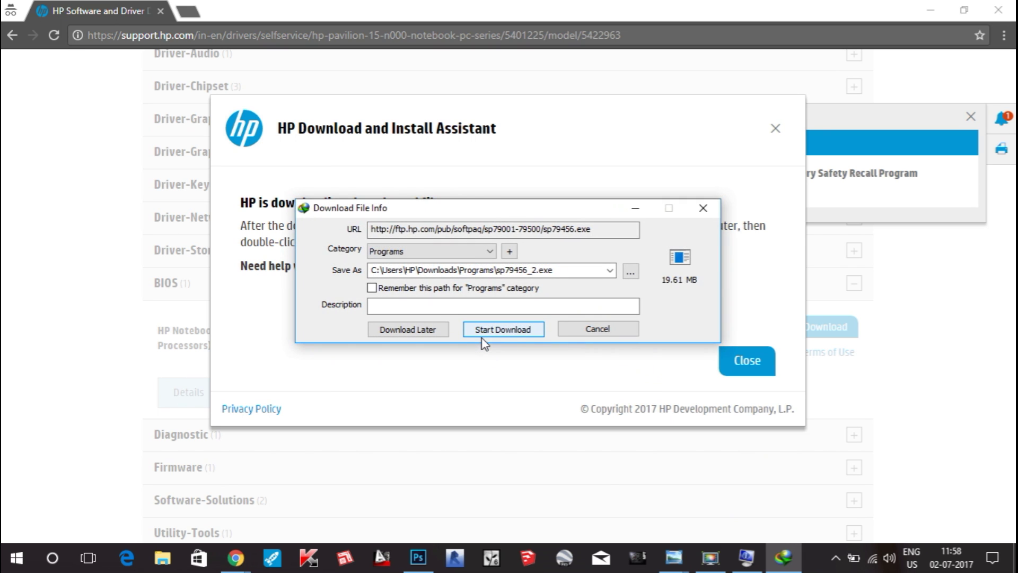
pyautogui.click(512, 330)
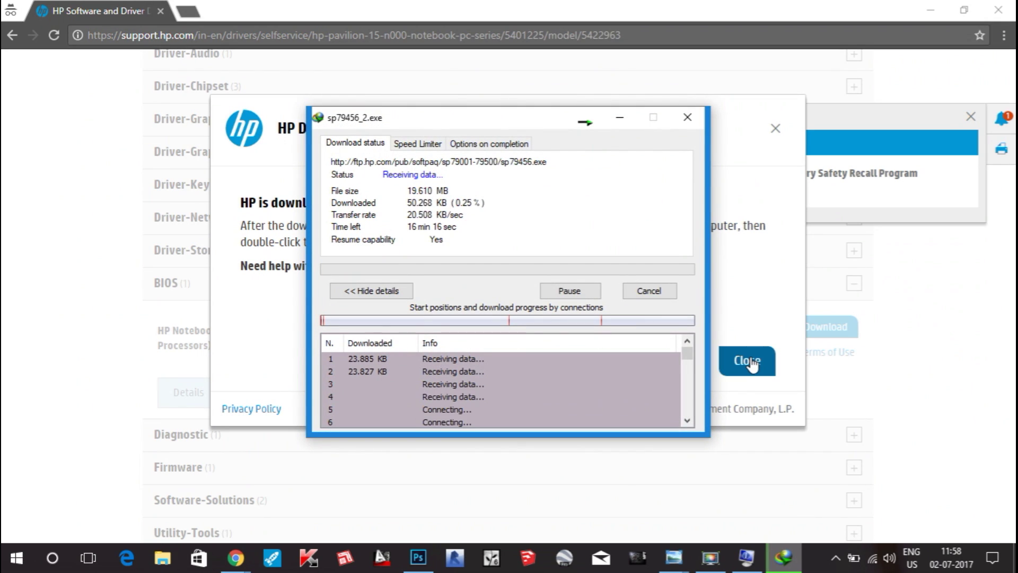
pyautogui.click(750, 361)
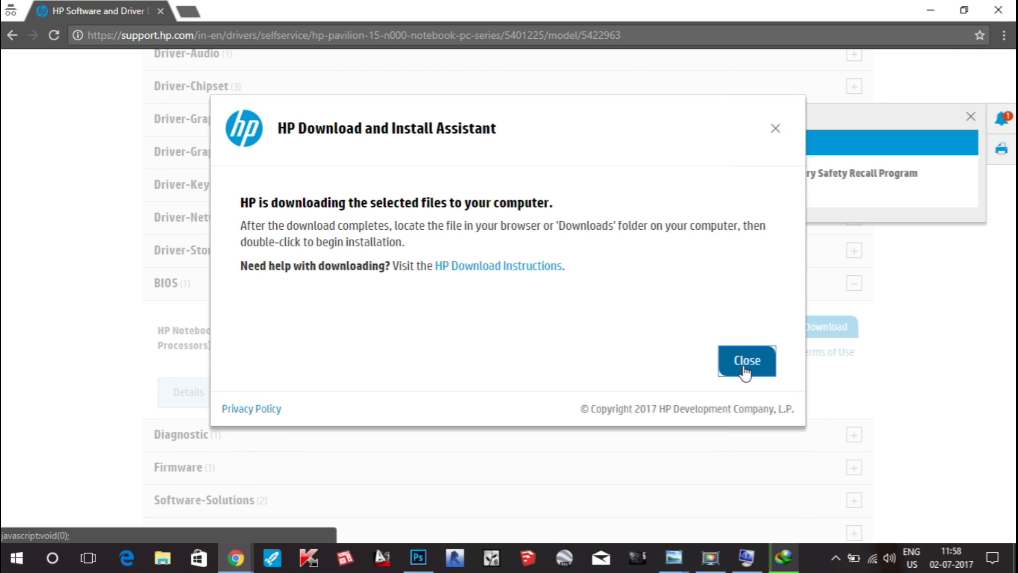
pyautogui.click(753, 361)
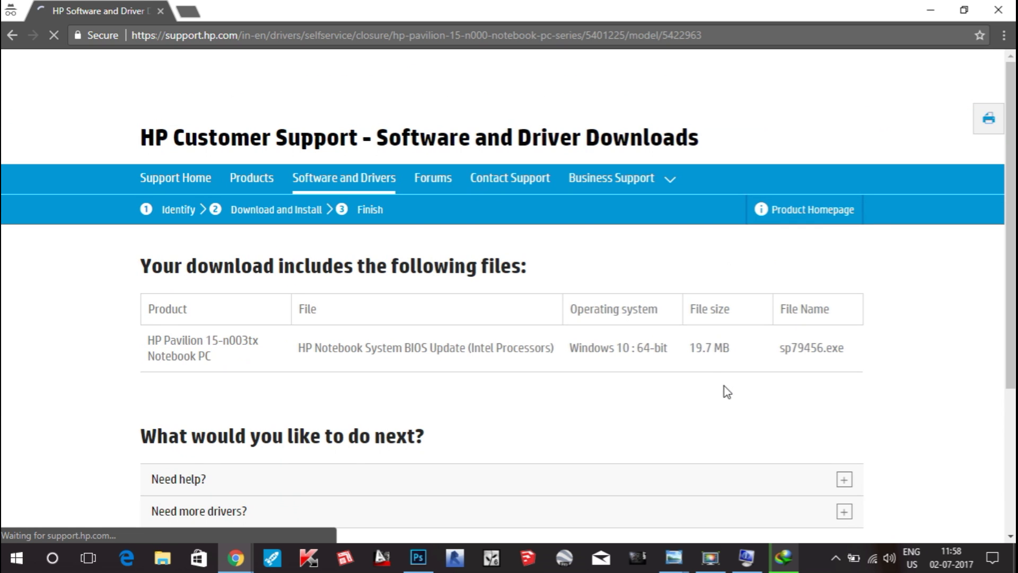
# - Once the download completes, open the Downloads\Programs folder containing sp79456_2.exe
pyautogui.scroll(-2, 777, 346)
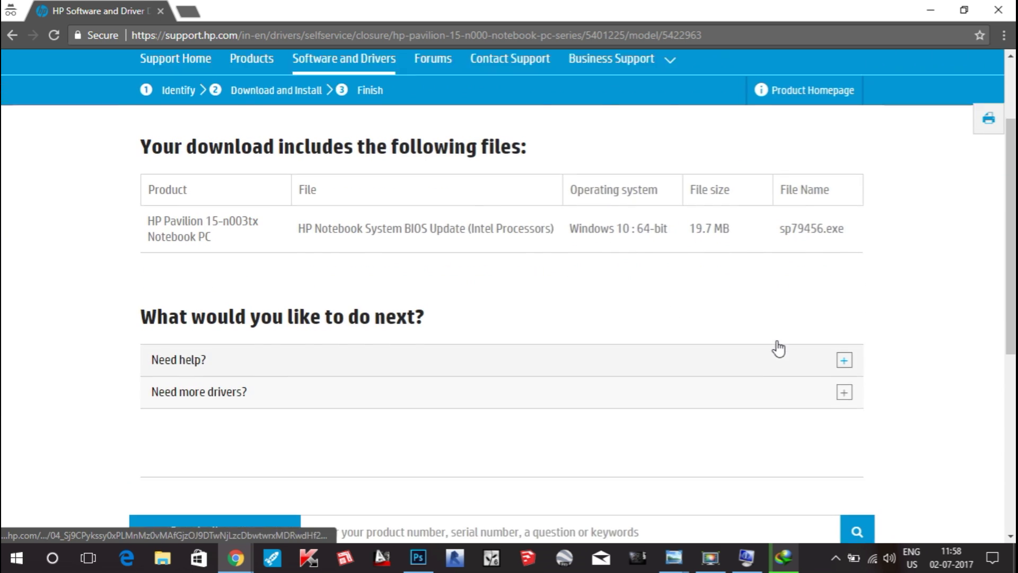
pyautogui.scroll(2, 777, 347)
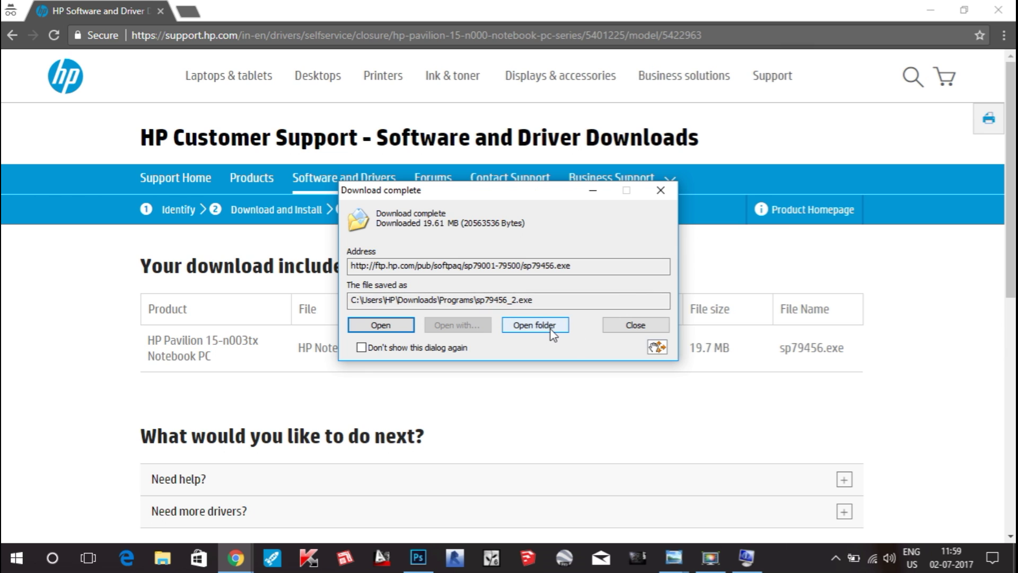
pyautogui.click(534, 325)
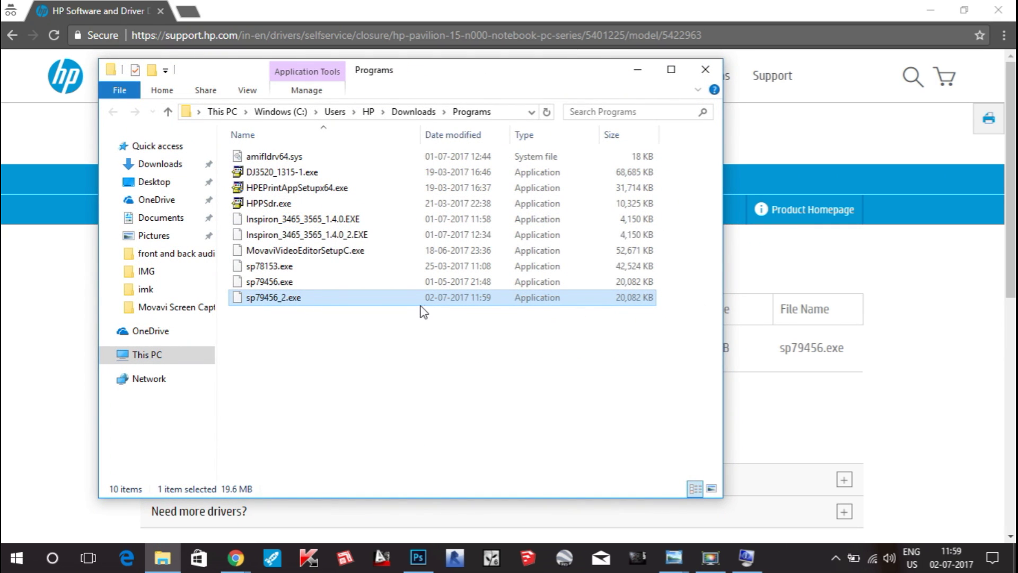
# - Run sp79456_2.exe as administrator from its context menu
pyautogui.rightClick(432, 303)
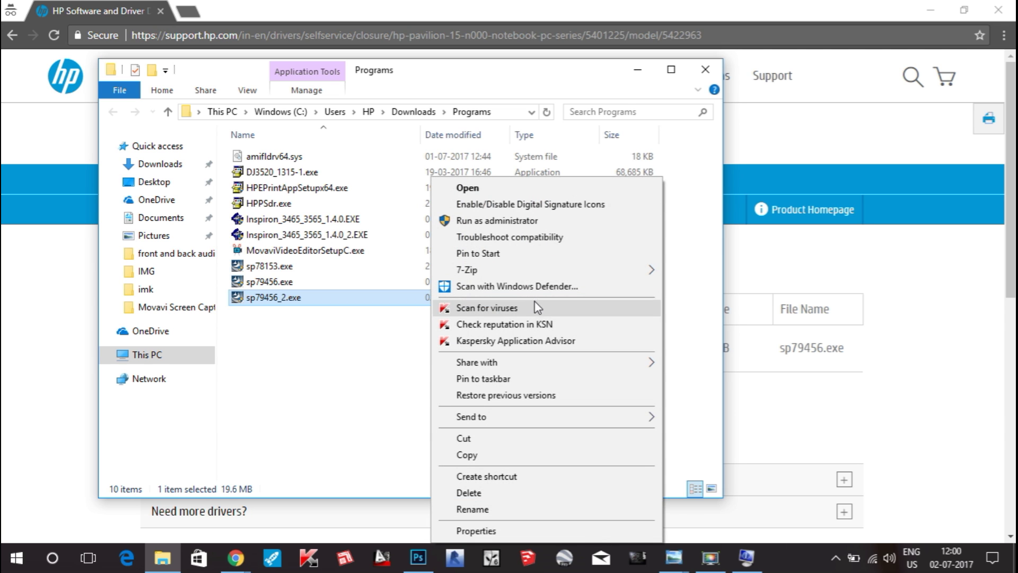
pyautogui.click(551, 222)
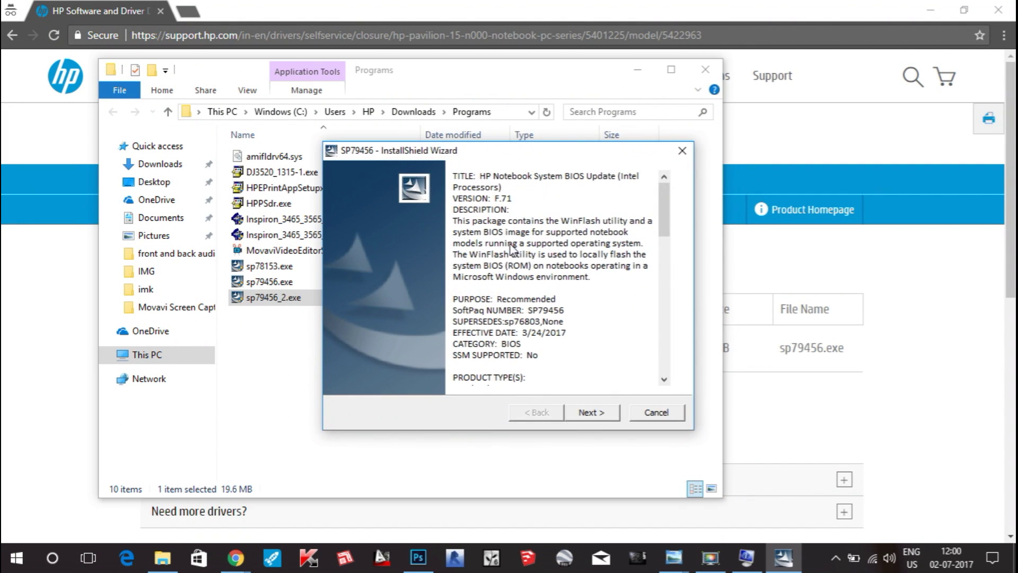
# - Minimize Explorer, accept the SP79456 licence, overwrite to extract, then cancel the BIOS Update Utility
pyautogui.click(634, 74)
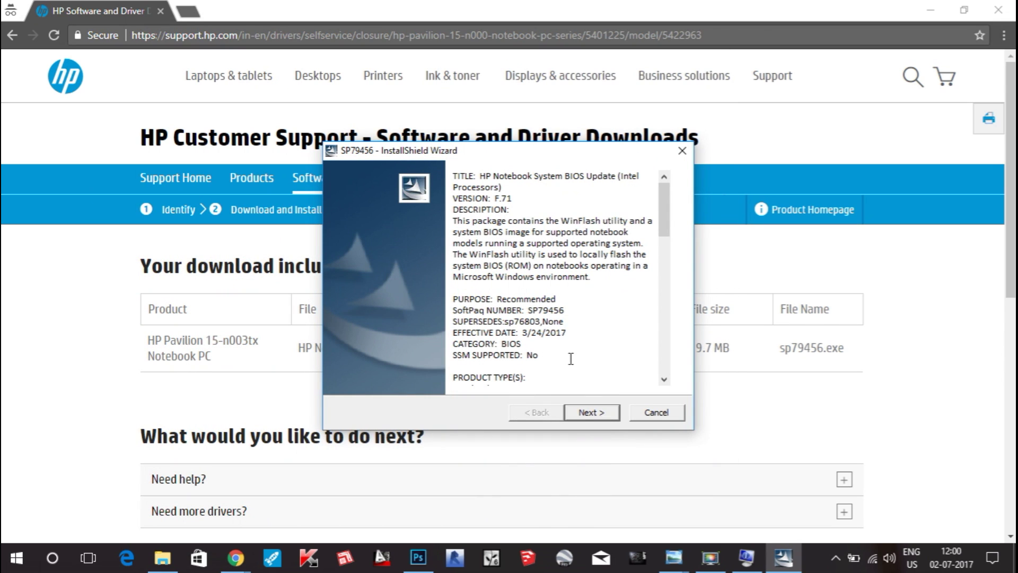
pyautogui.click(592, 416)
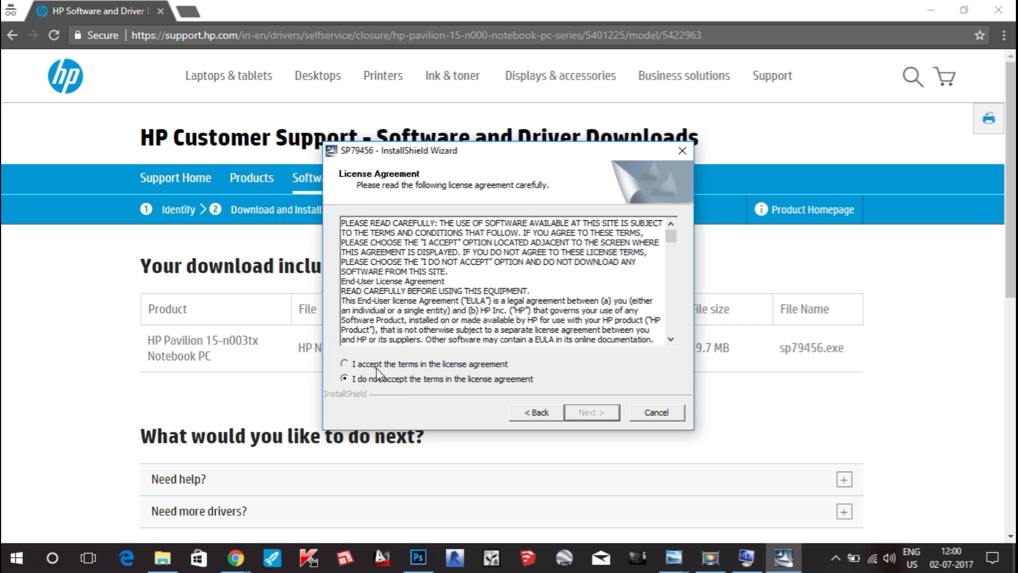
pyautogui.click(377, 365)
pyautogui.click(589, 412)
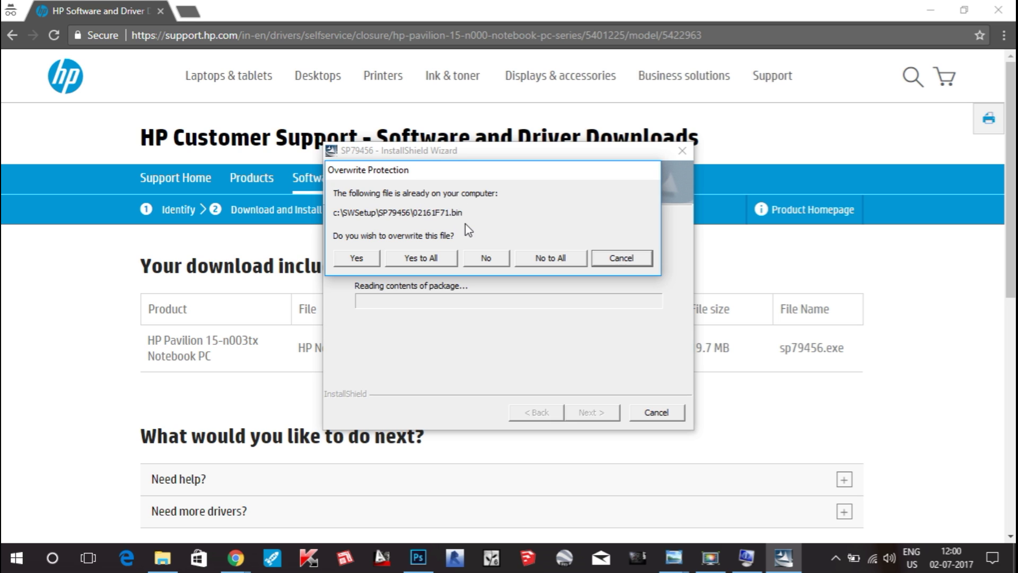
pyautogui.click(421, 258)
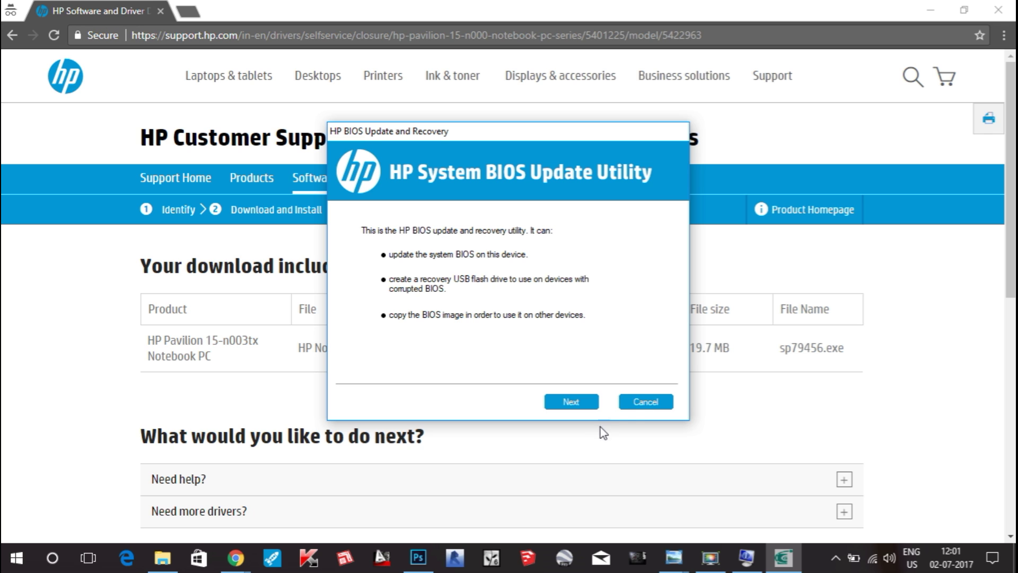
pyautogui.click(640, 403)
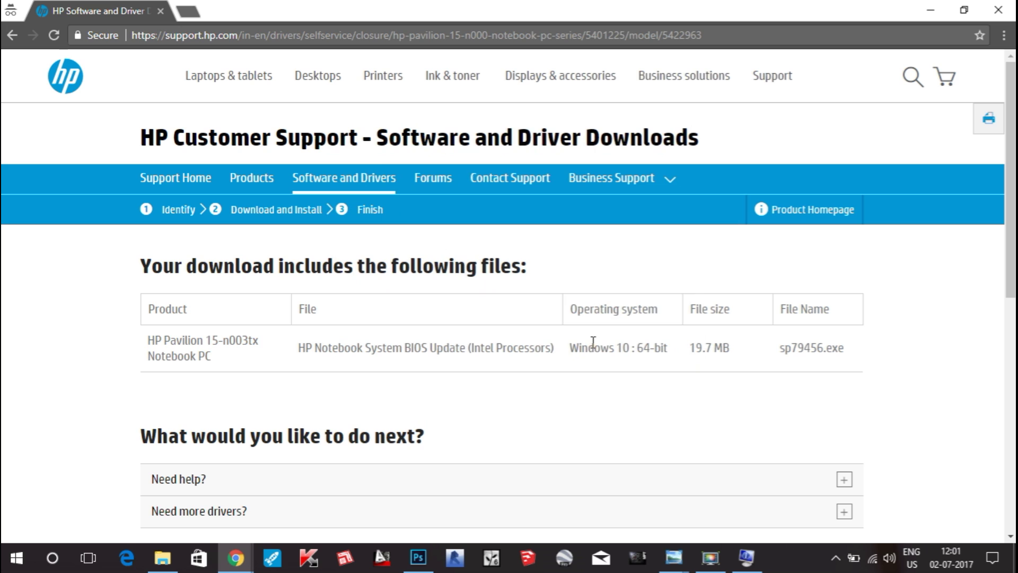
# - Go to the Product Homepage, dismiss the battery recall notice, and choose a different product
pyautogui.click(790, 217)
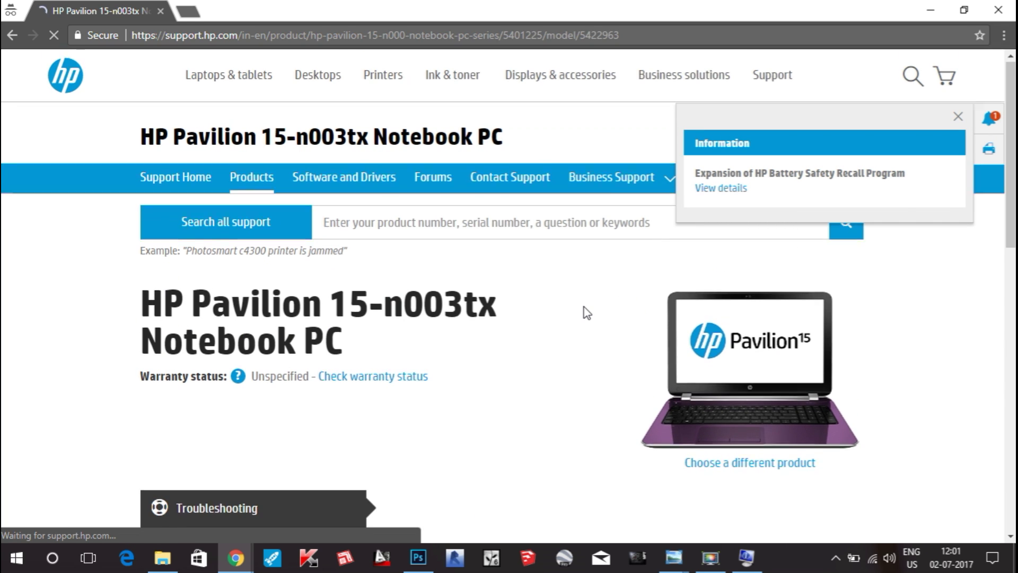
pyautogui.scroll(-3, 584, 307)
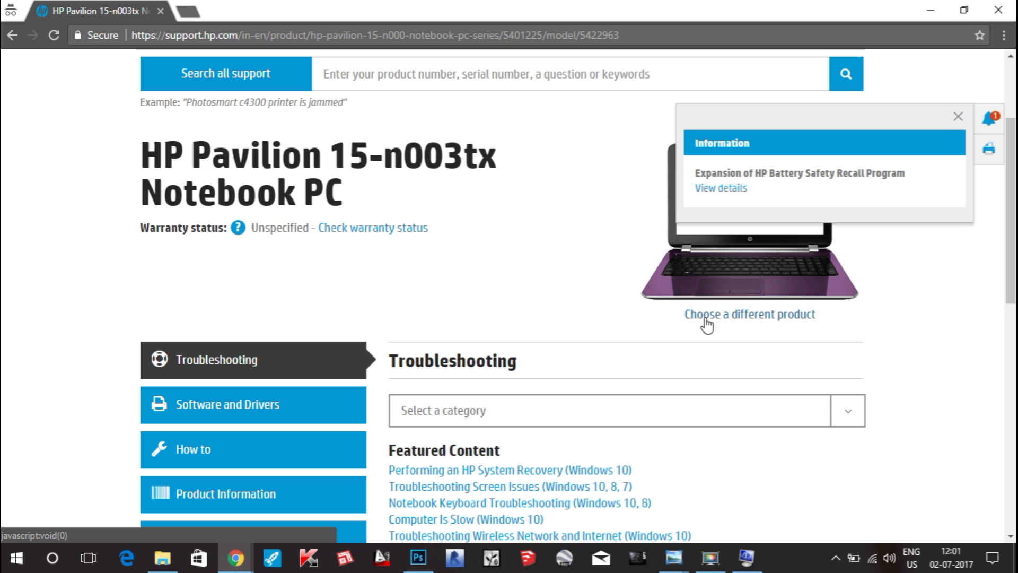
pyautogui.click(958, 116)
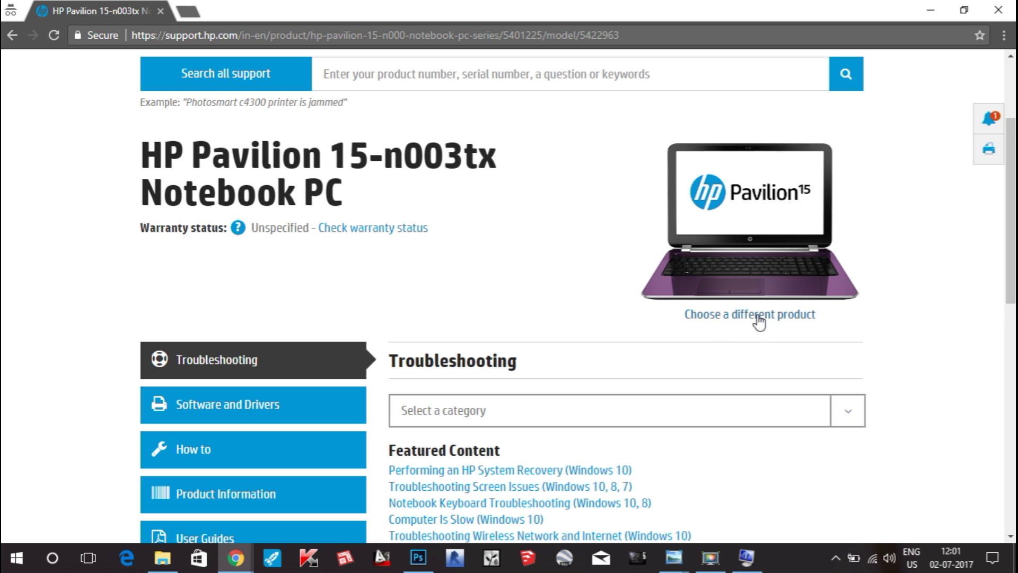
pyautogui.click(783, 315)
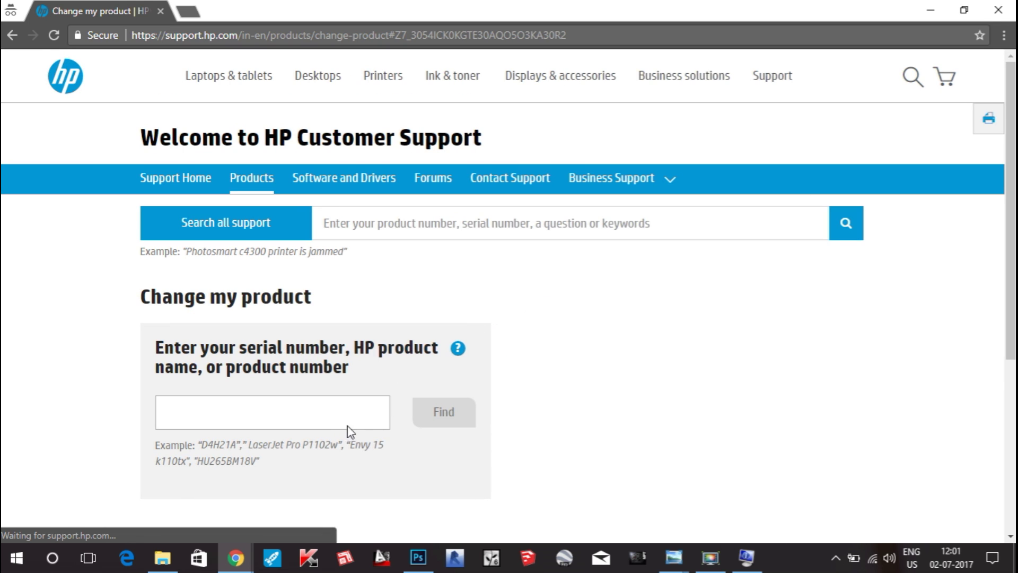
pyautogui.click(313, 419)
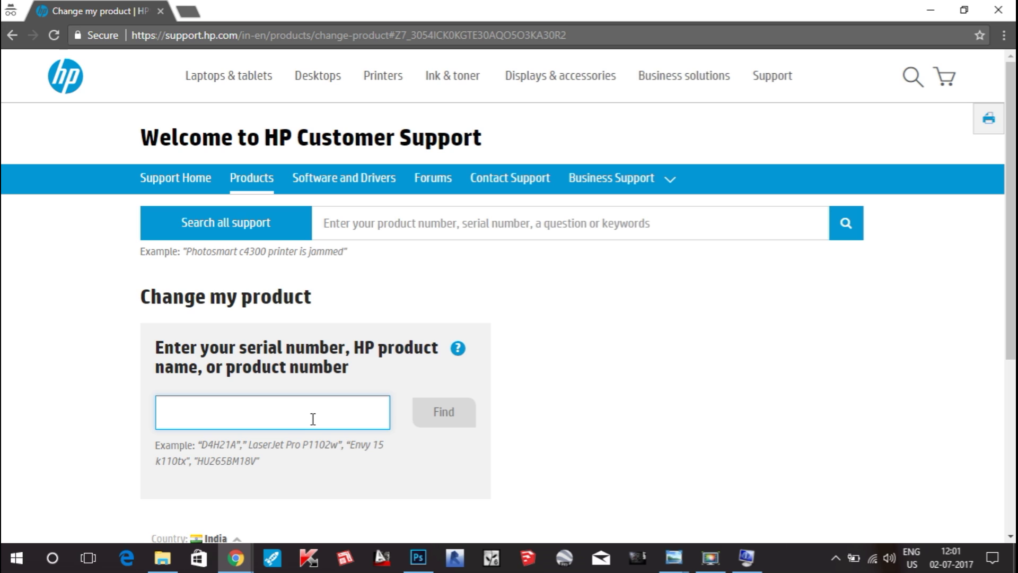
# - Search 'hp pavilion 14 n003' and browse the HP Pavilion 14-n003tx Notebook PC product page
pyautogui.write('hp pa')
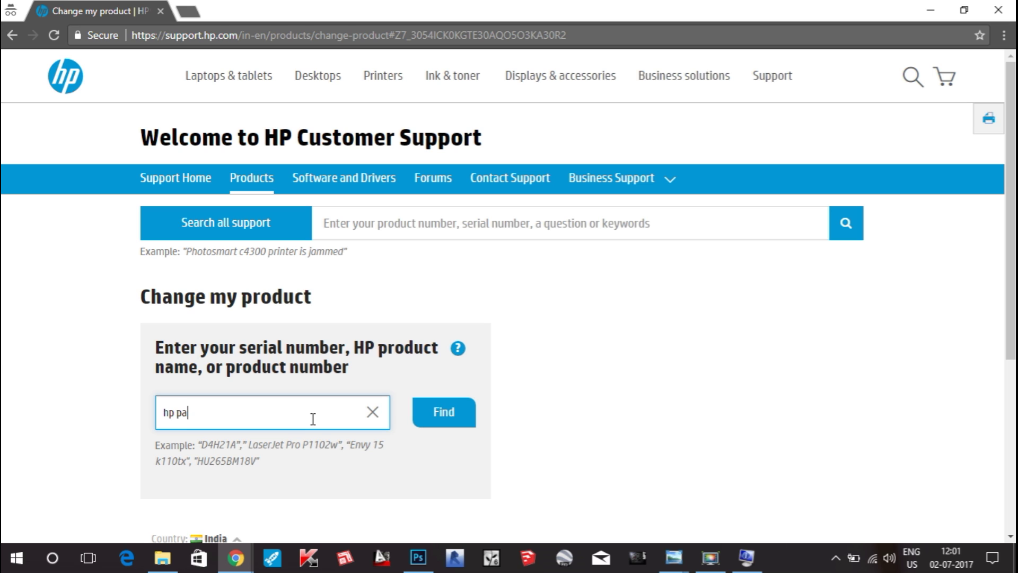
pyautogui.write('vilion 14 n003')
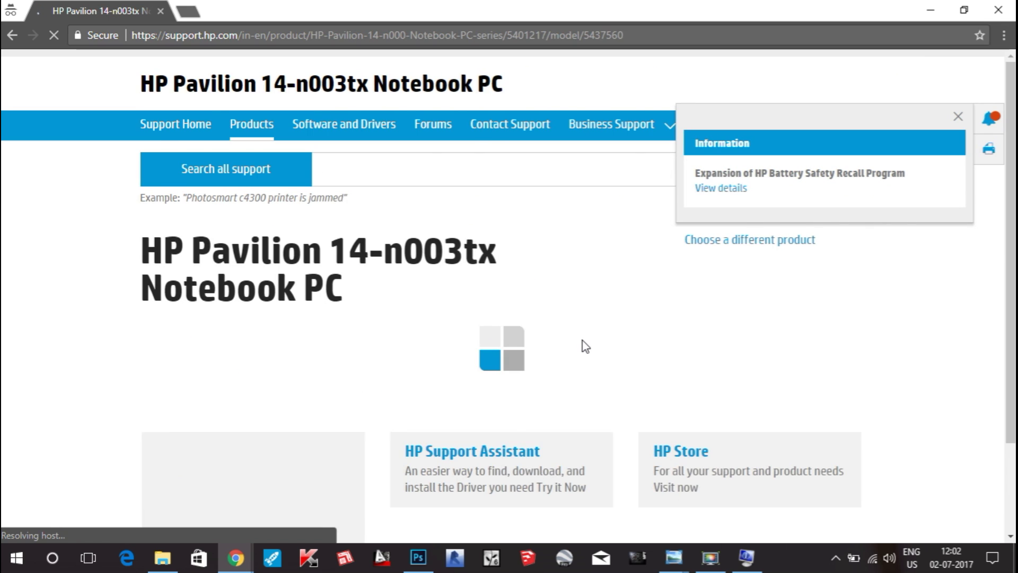
pyautogui.scroll(-4, 588, 319)
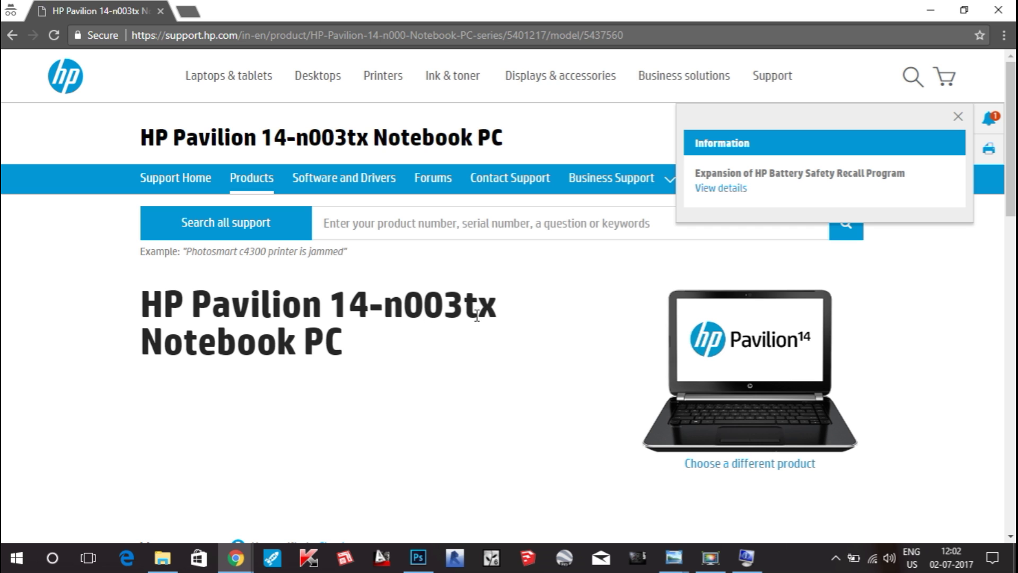
pyautogui.scroll(-12, 637, 294)
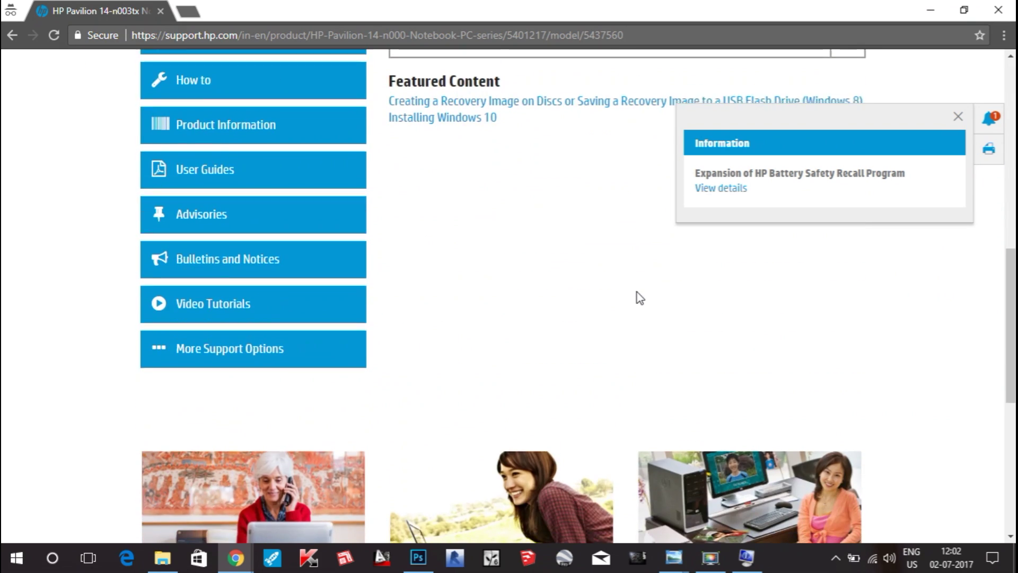
pyautogui.scroll(-5, 639, 297)
pyautogui.scroll(10, 639, 297)
pyautogui.scroll(-3, 639, 297)
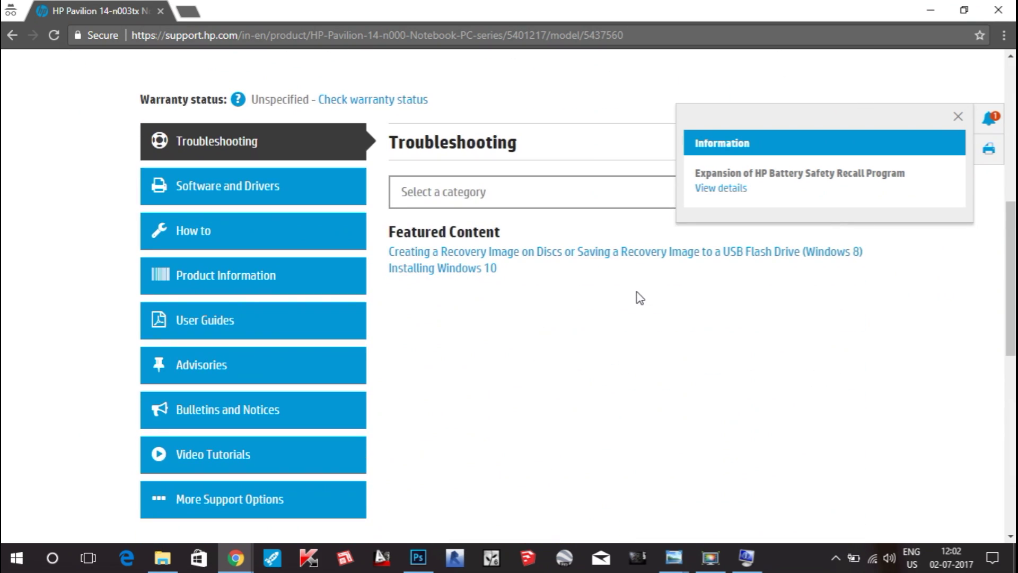
pyautogui.scroll(3, 550, 335)
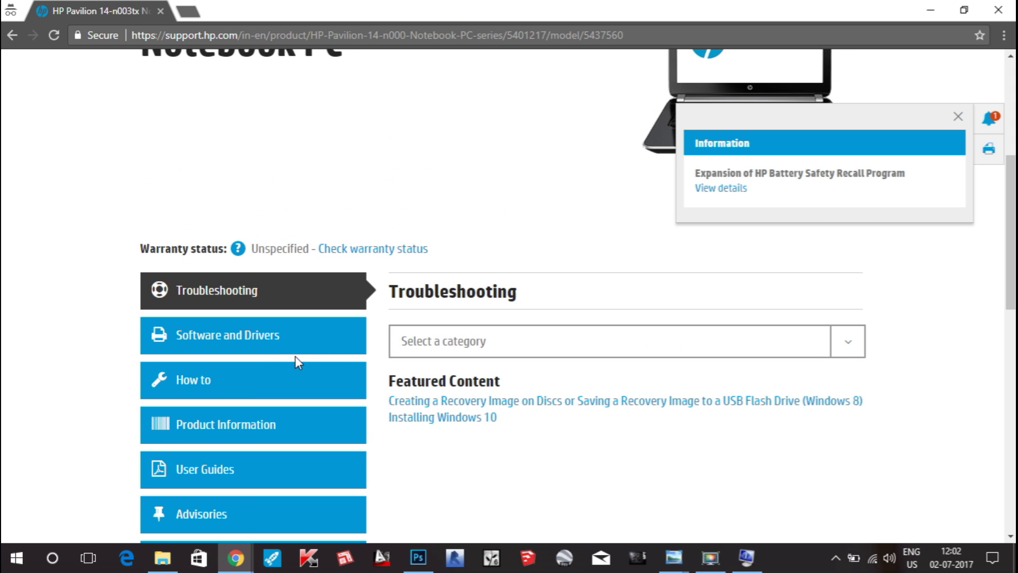
# - Load the Pavilion 14-n003tx software and driver list for Windows 10 (64-bit)
pyautogui.click(273, 350)
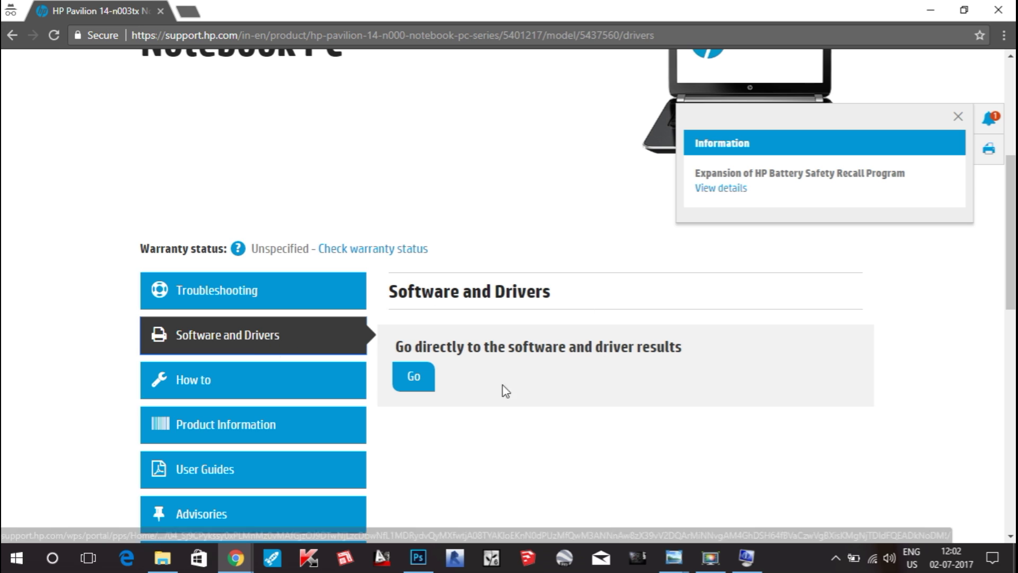
pyautogui.click(423, 389)
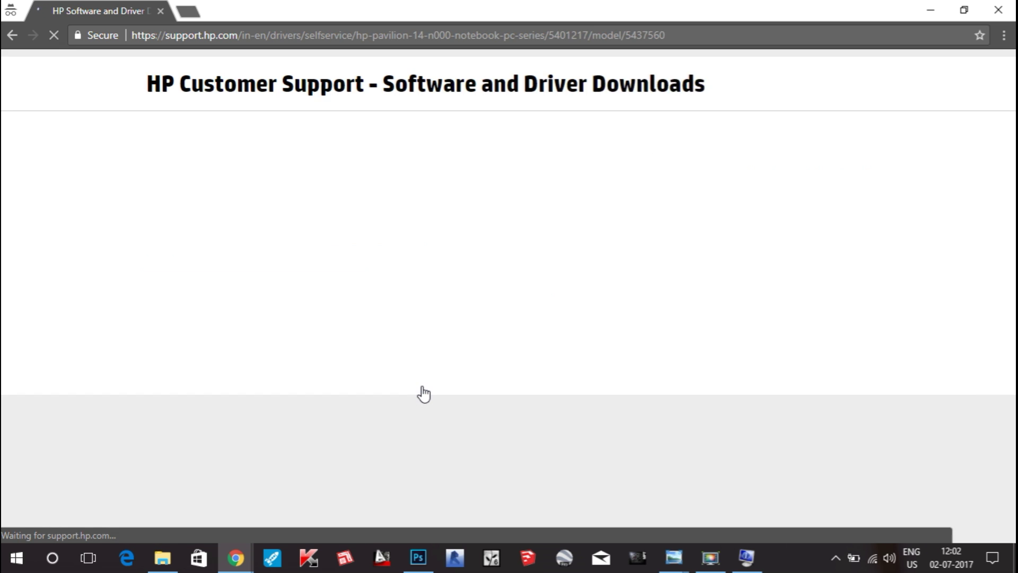
pyautogui.scroll(-5, 704, 311)
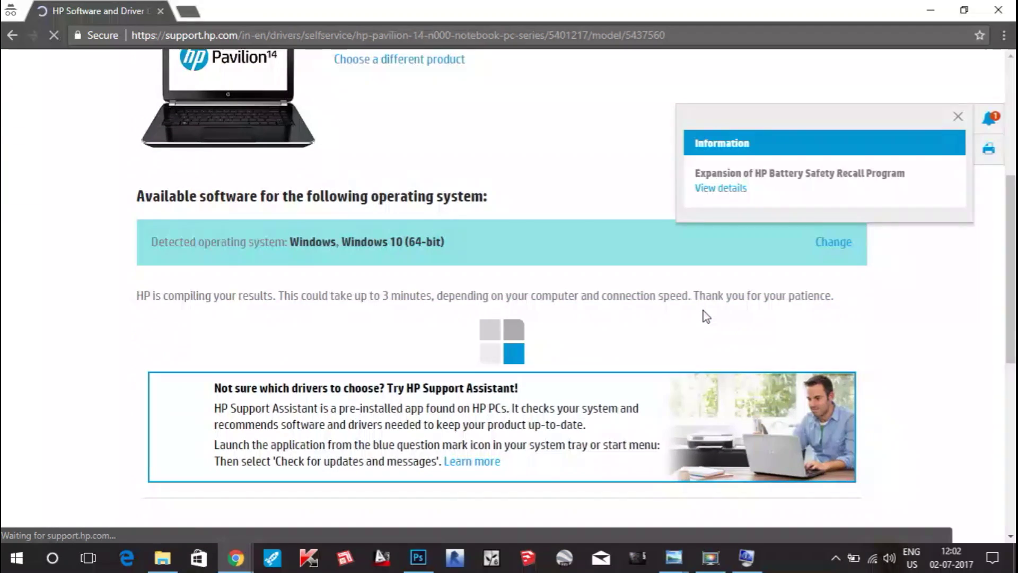
pyautogui.scroll(-3, 703, 311)
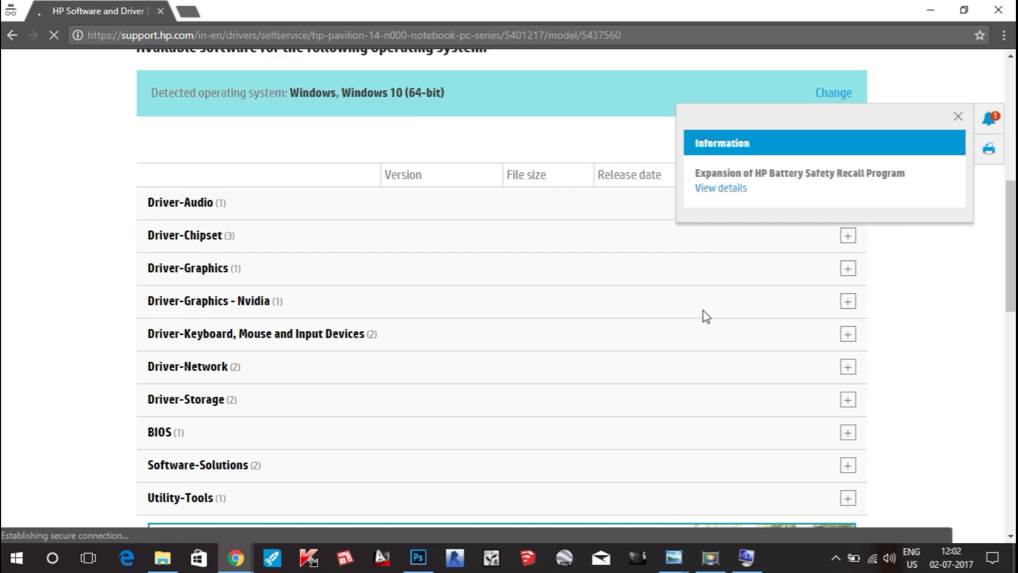
pyautogui.scroll(-2, 536, 138)
# - Browse the driver categories, expanding and then collapsing Driver-Network to view its drivers
pyautogui.scroll(7, 583, 268)
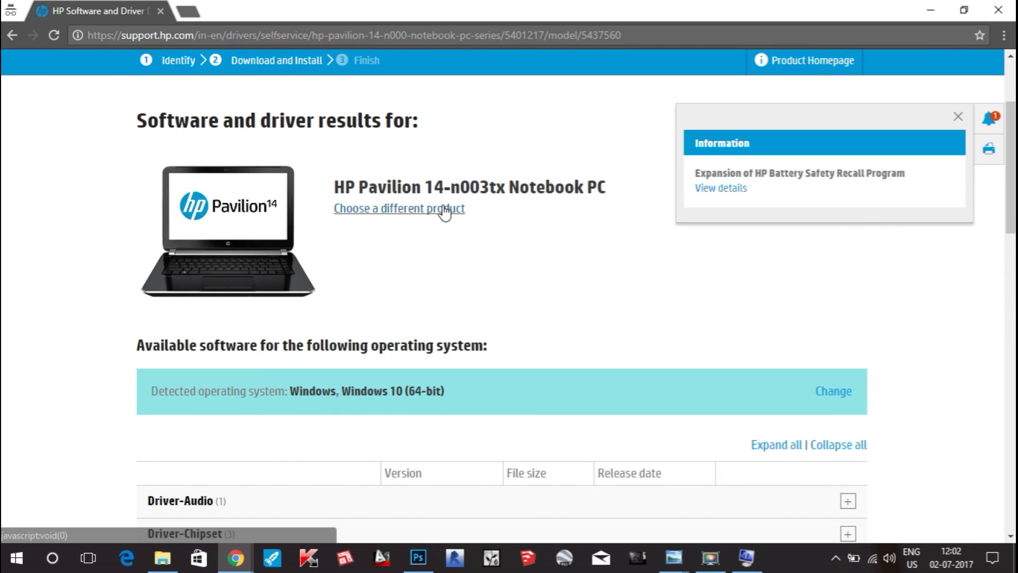
pyautogui.scroll(-5, 530, 218)
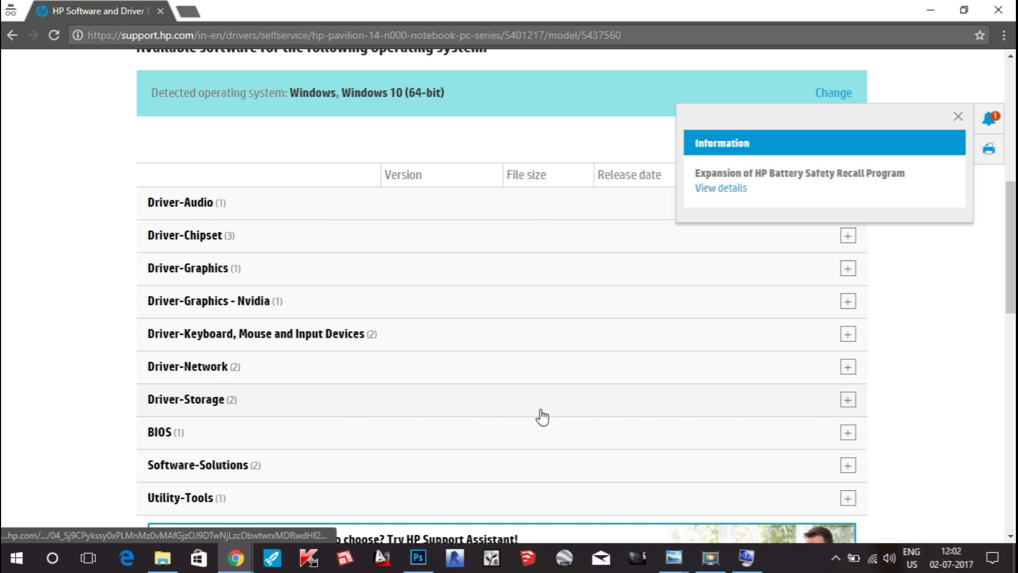
pyautogui.scroll(8, 542, 418)
pyautogui.scroll(-5, 541, 416)
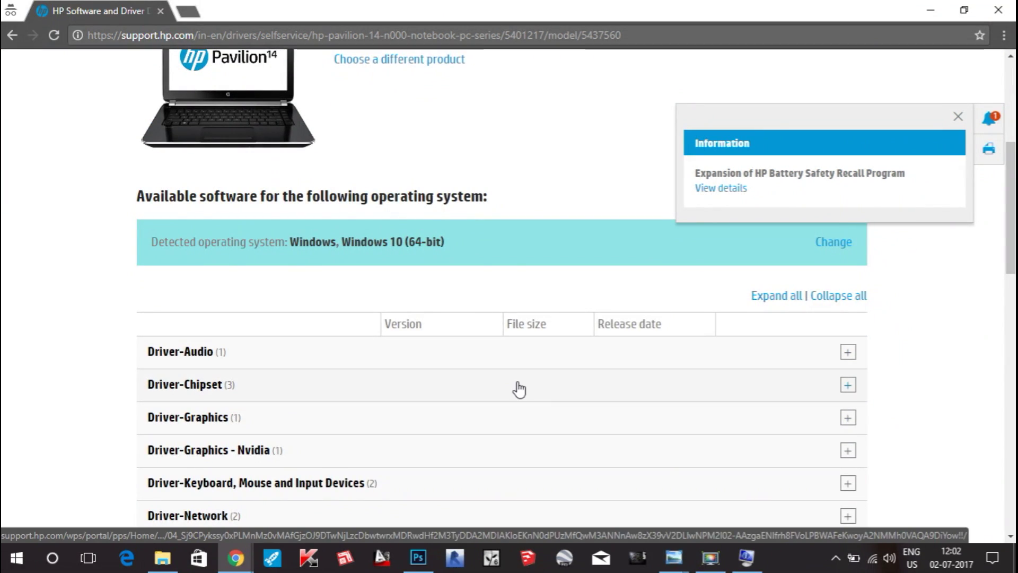
pyautogui.scroll(-3, 604, 373)
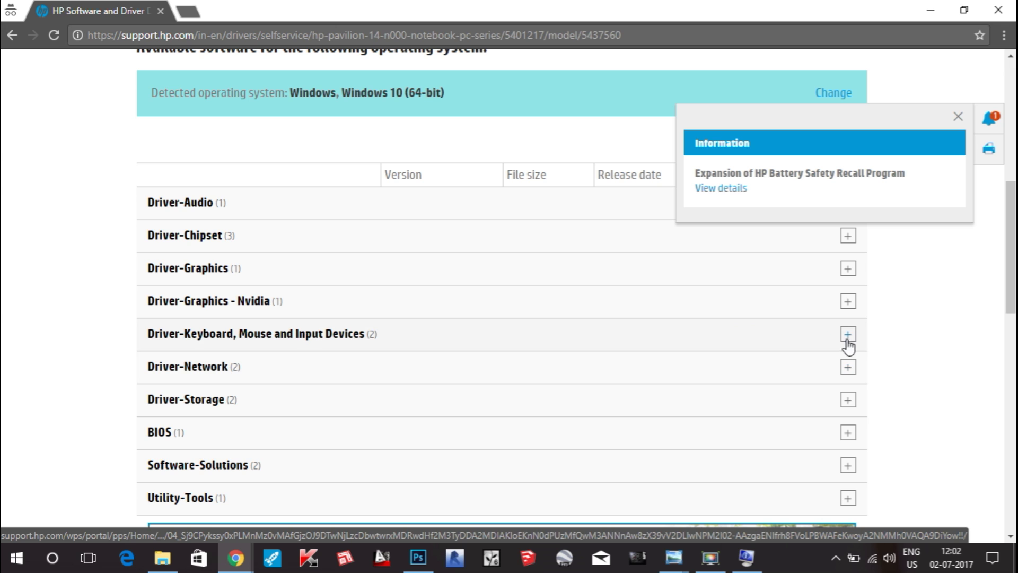
pyautogui.click(854, 369)
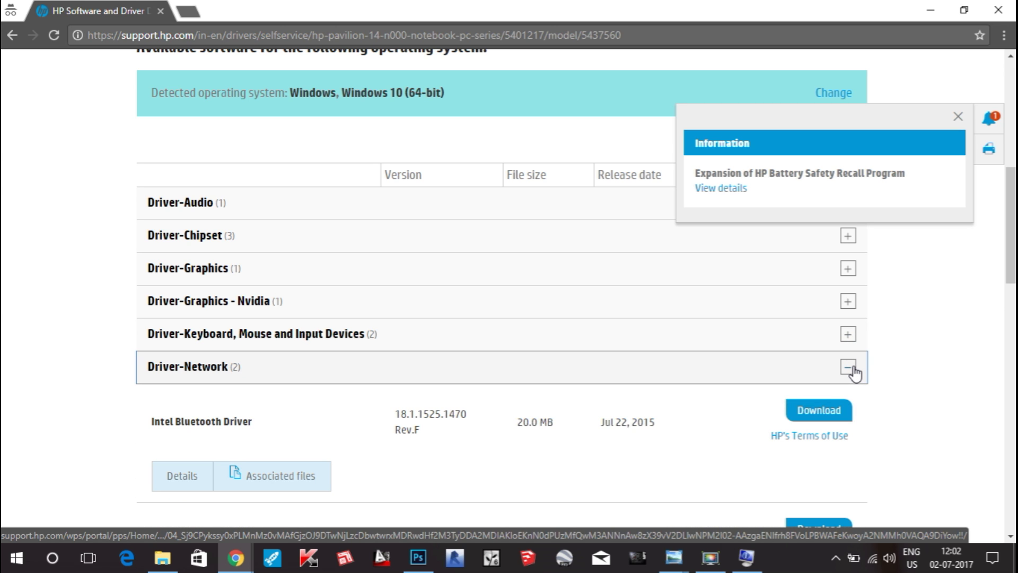
pyautogui.click(848, 367)
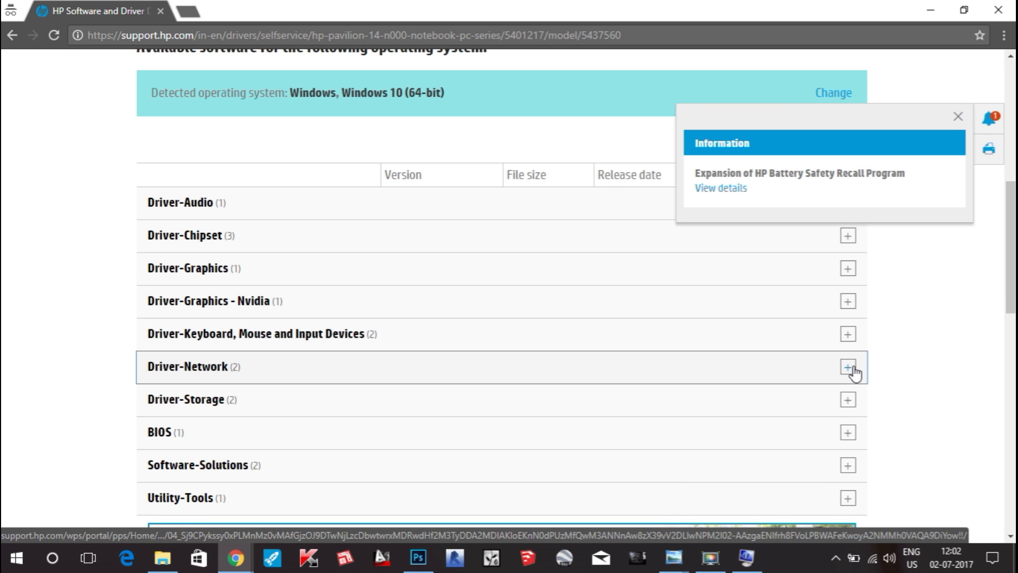